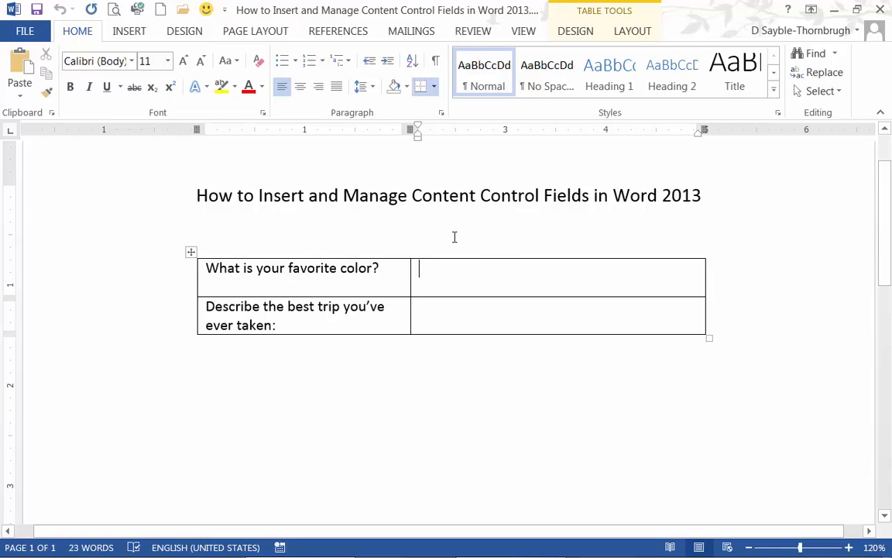
Enable the Developer tab in Word's ribbon customization options.
left_click(476, 195)
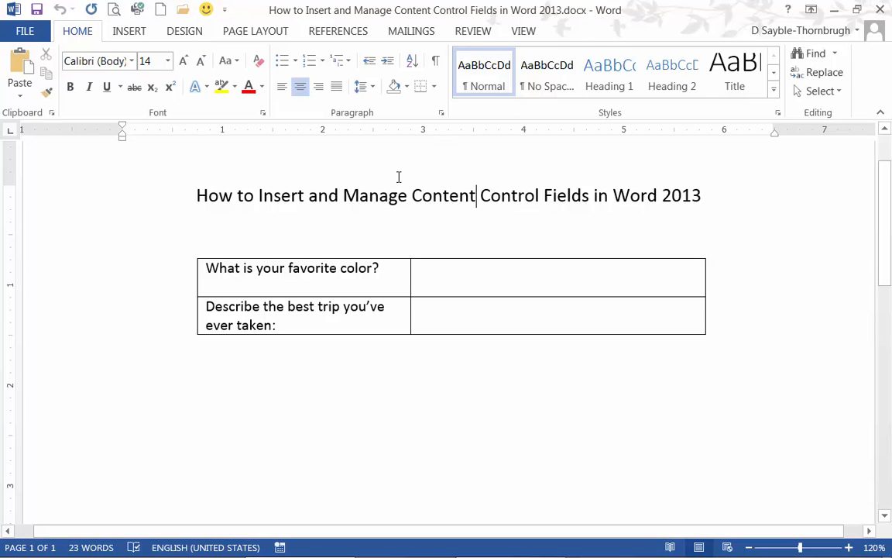
left_click(25, 35)
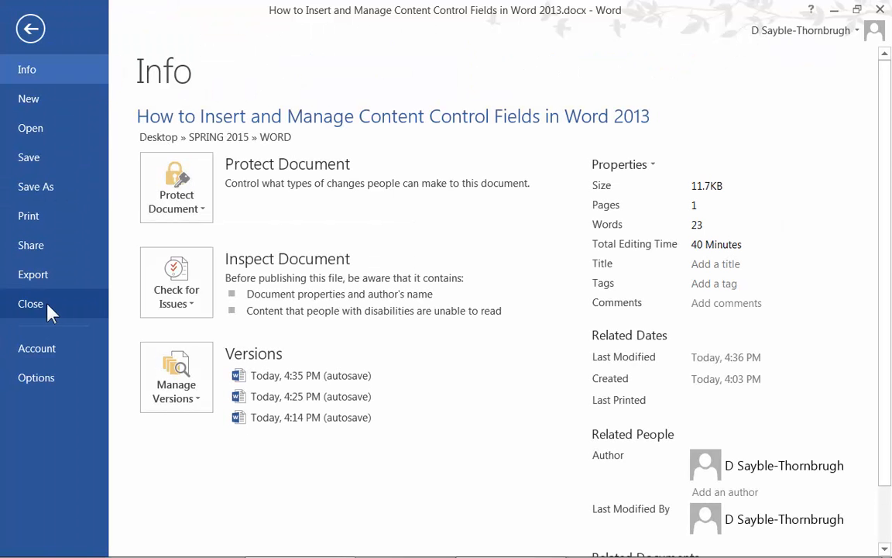
left_click(31, 380)
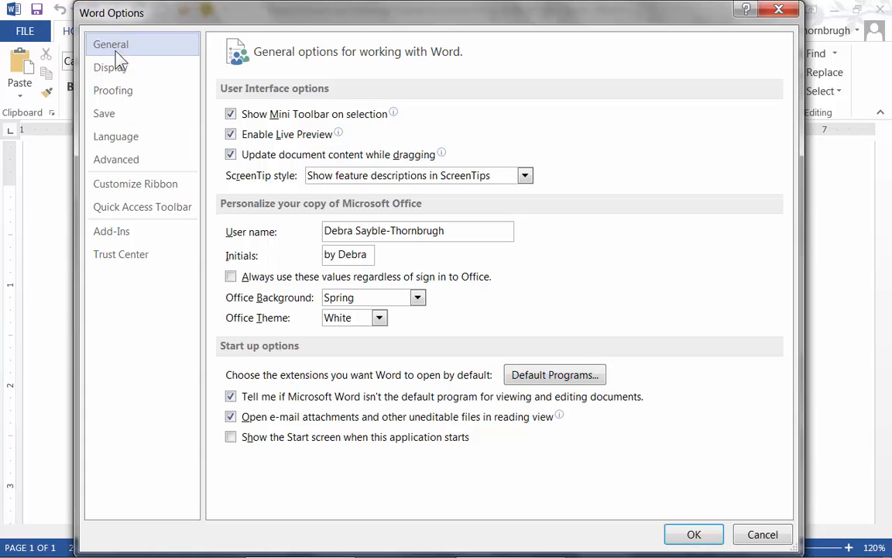
left_click(116, 190)
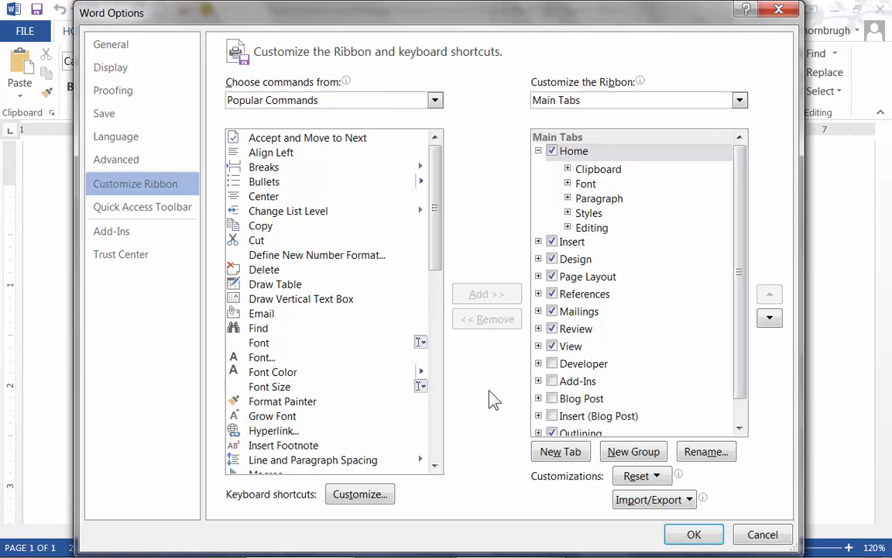
left_click(552, 364)
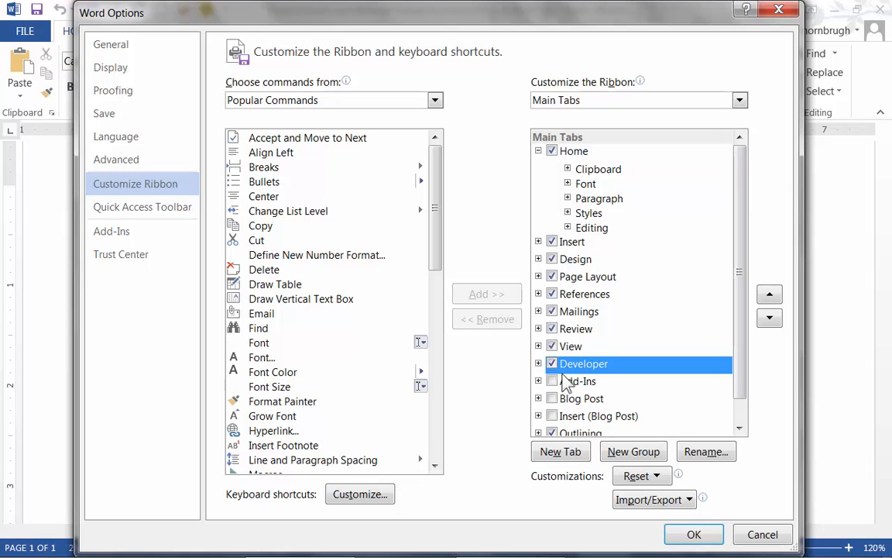
left_click(692, 534)
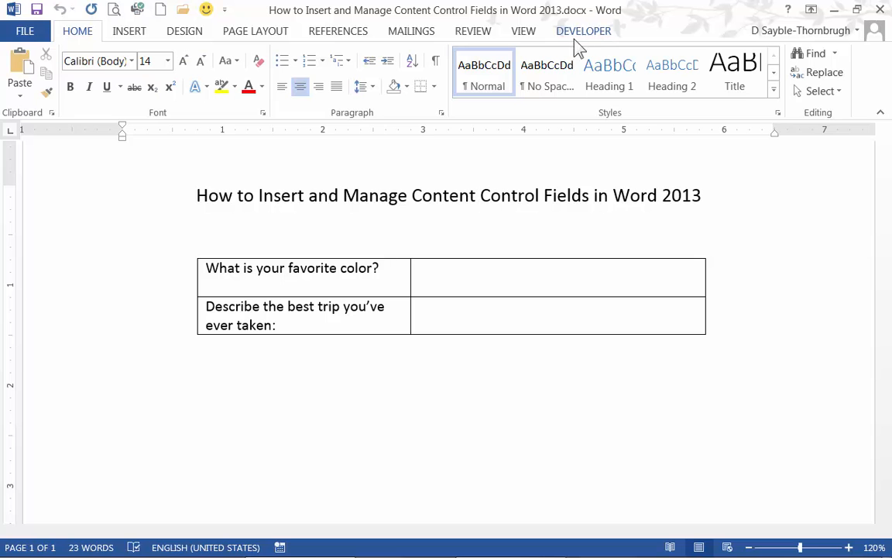
Insert a drop-down list content control in the answer cell beside "What is your favorite color?".
left_click(578, 35)
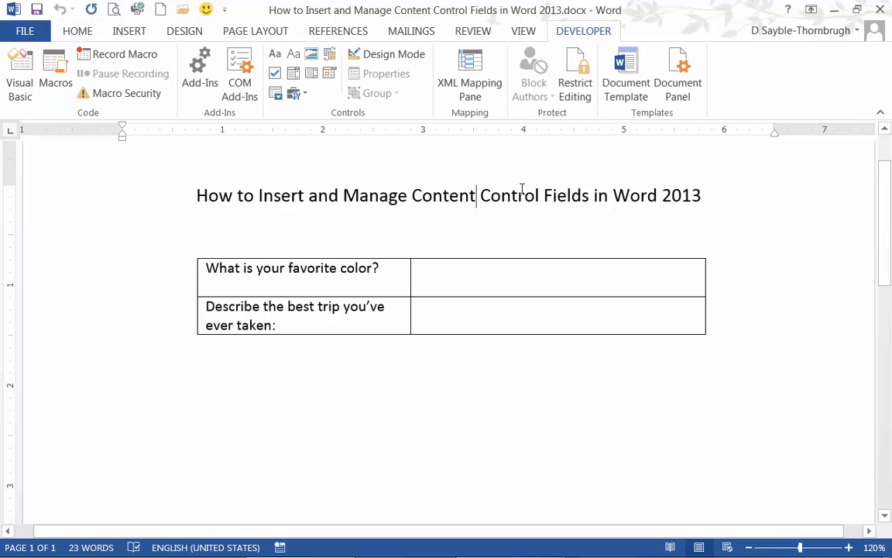
left_click(448, 287)
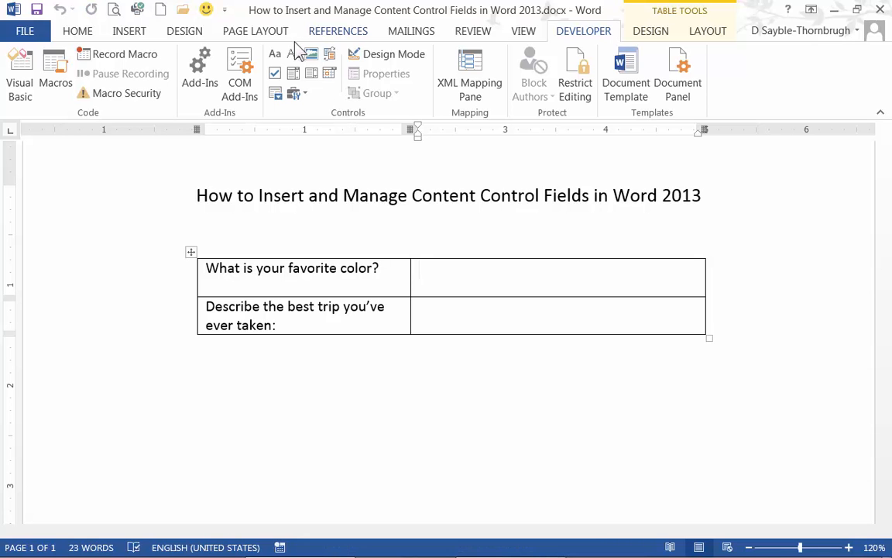
left_click(300, 96)
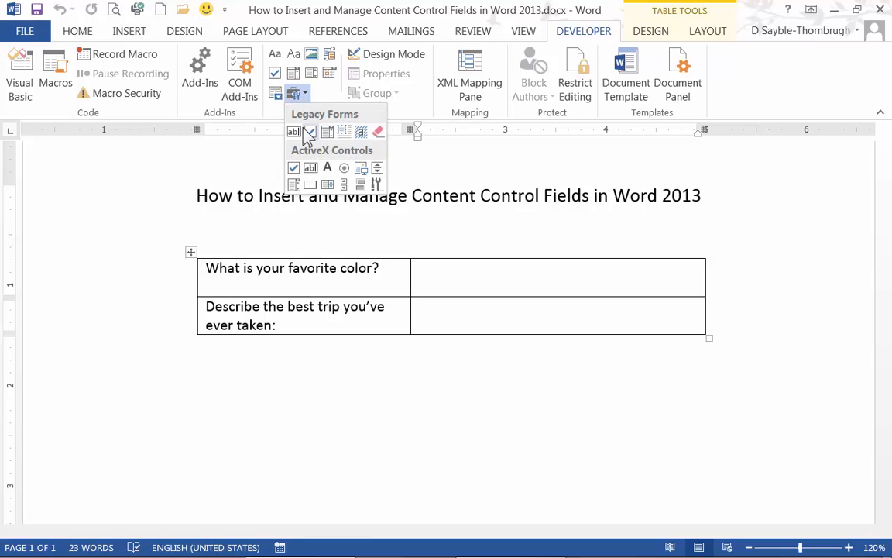
left_click(295, 93)
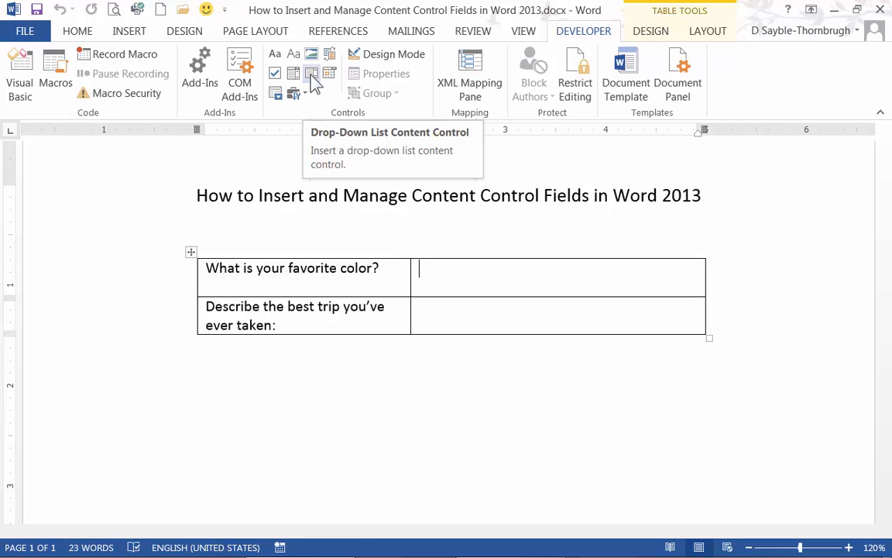
left_click(312, 78)
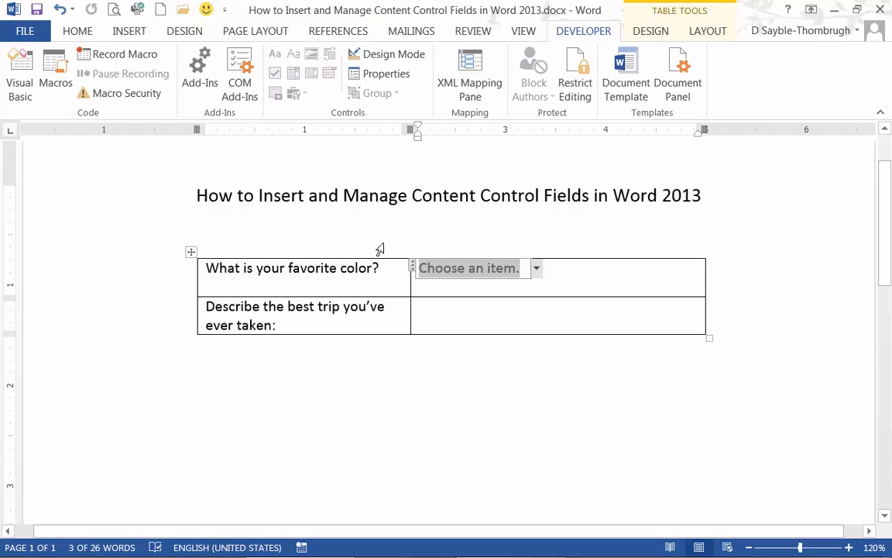
Preview the new drop-down control's list and its appearance in Design Mode, leaving Design Mode off.
left_click(536, 270)
left_click(464, 280)
left_click(393, 56)
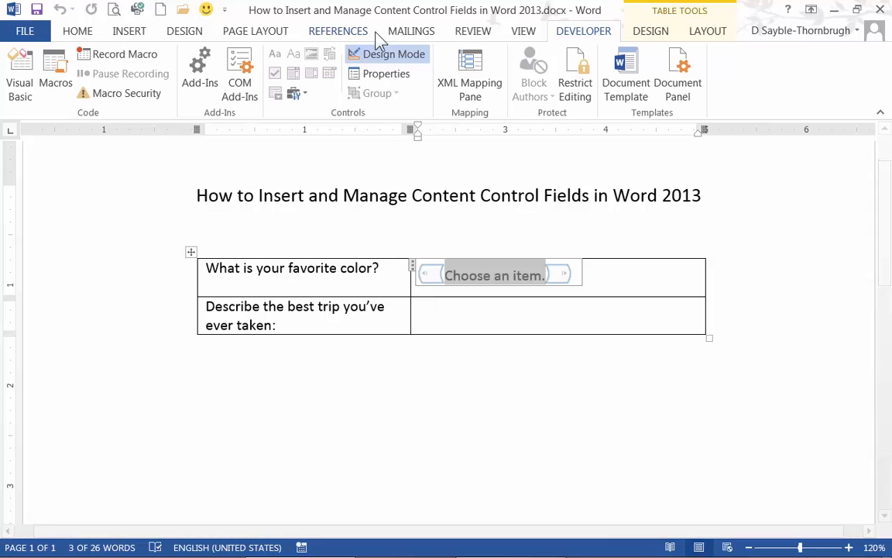
left_click(378, 59)
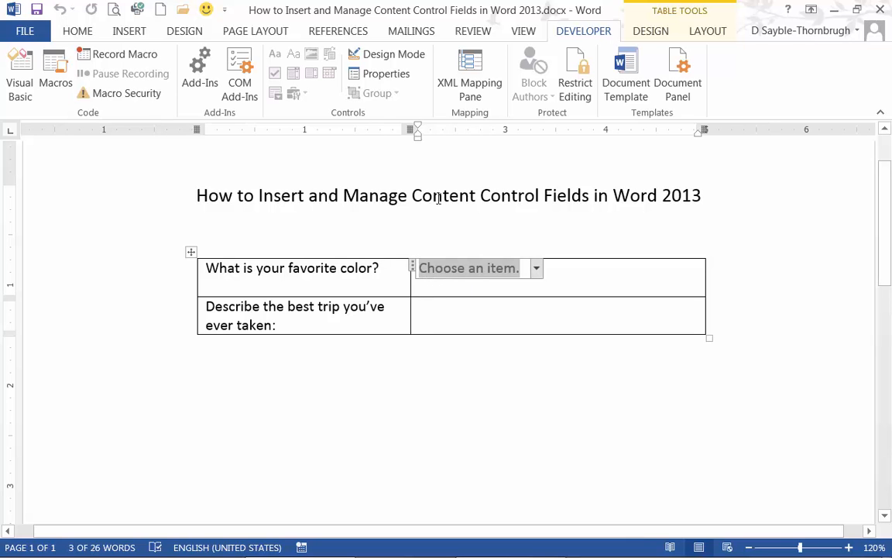
Set both the title and the tag of the drop-down content control to "Color Choices".
left_click(375, 81)
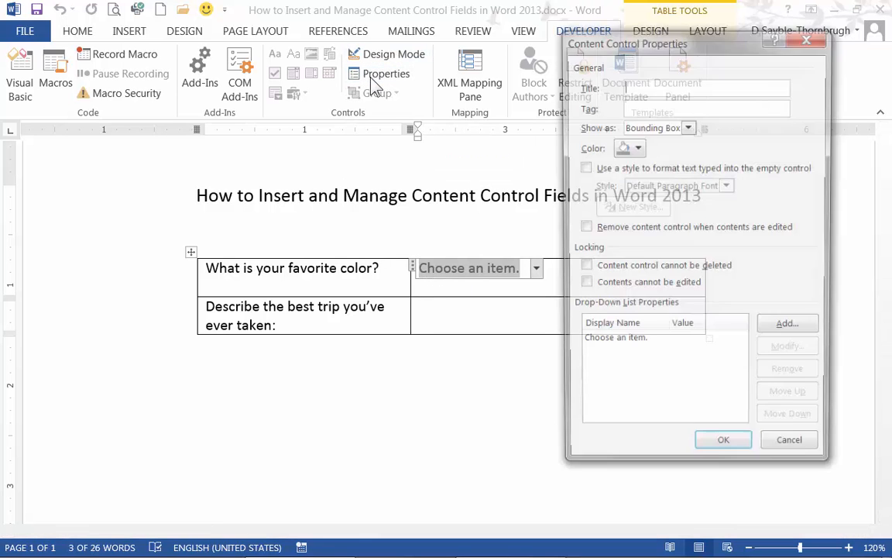
left_click_drag(649, 45, 642, 35)
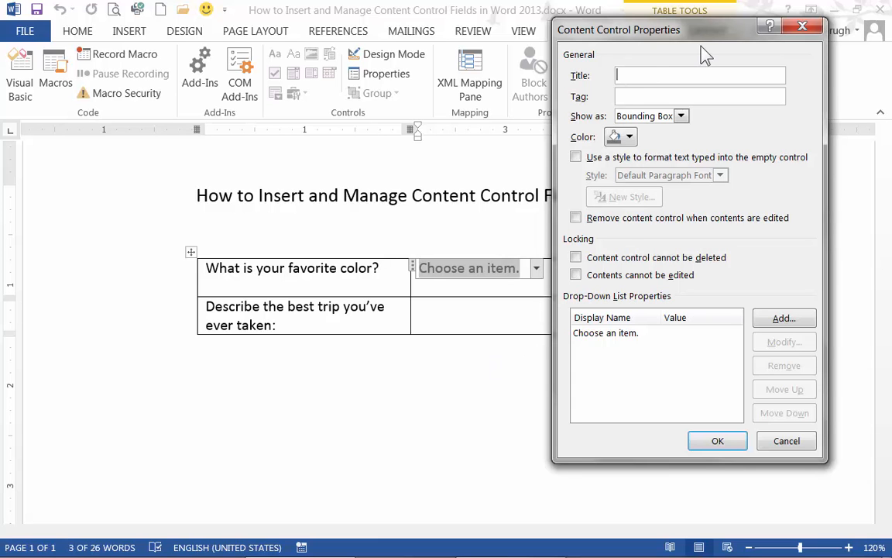
type("Color Choices")
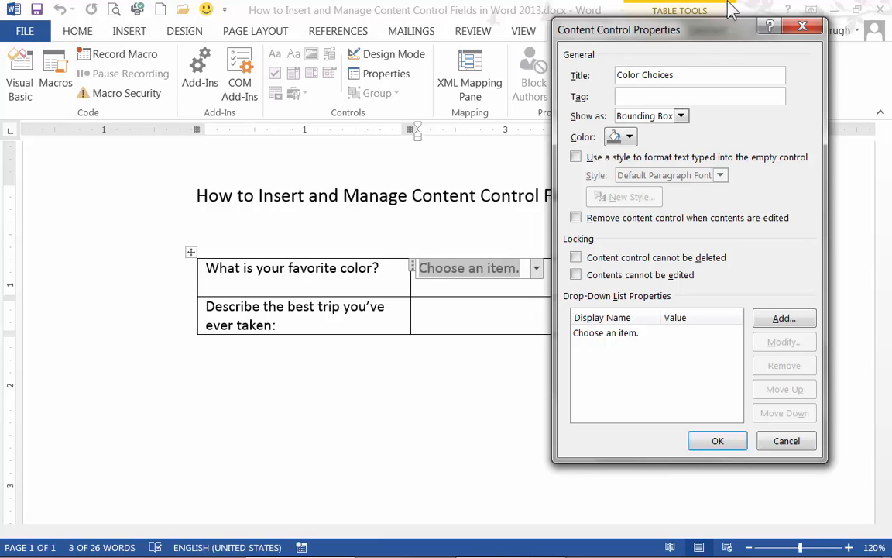
type("Color Choices")
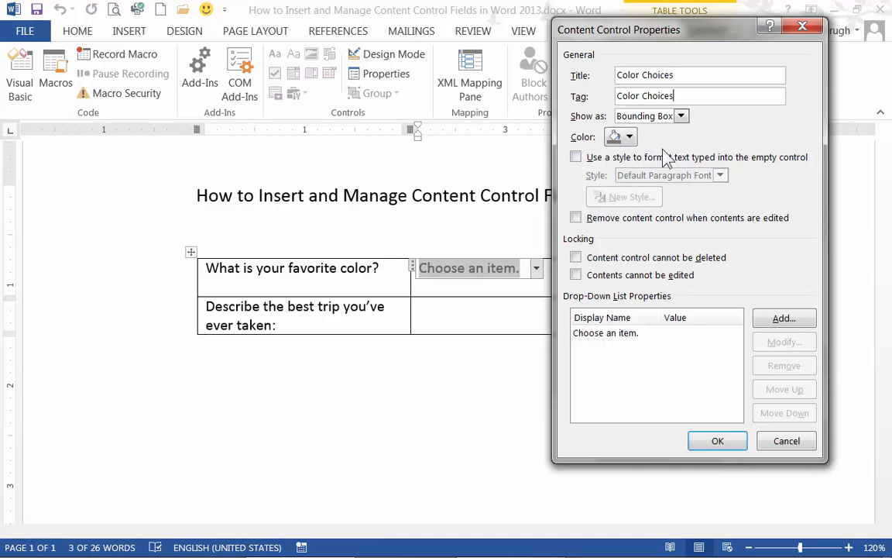
left_click(577, 259)
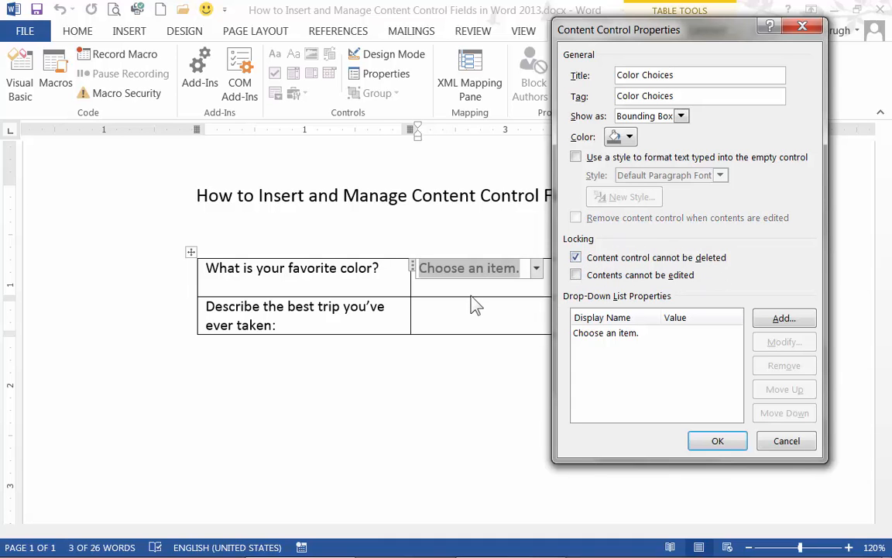
left_click(577, 259)
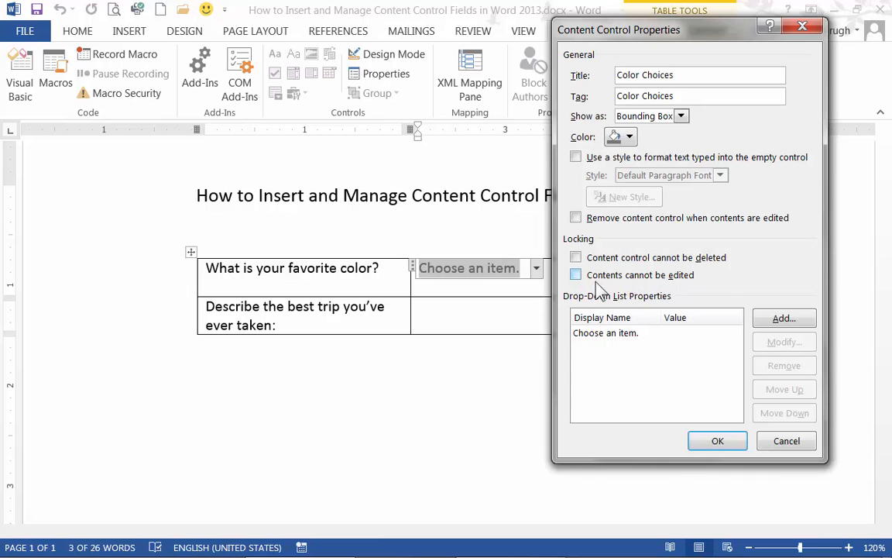
left_click(576, 275)
left_click(576, 277)
Add Red, Blue and Green as choices in the drop-down list properties.
left_click(785, 320)
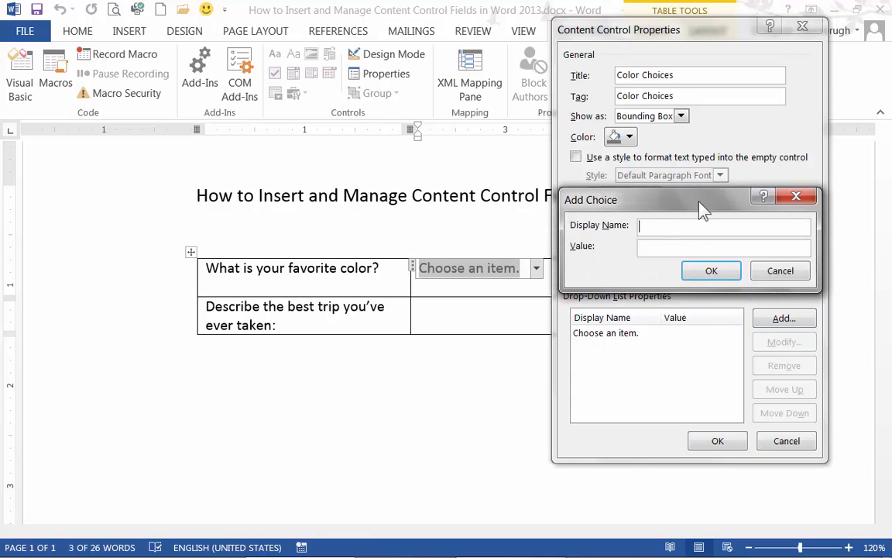
type("Red")
left_click(708, 271)
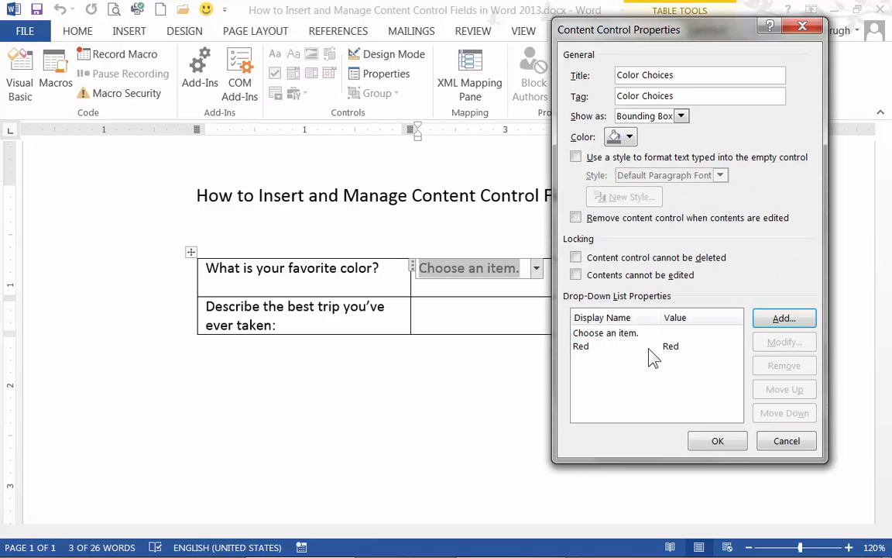
left_click(783, 320)
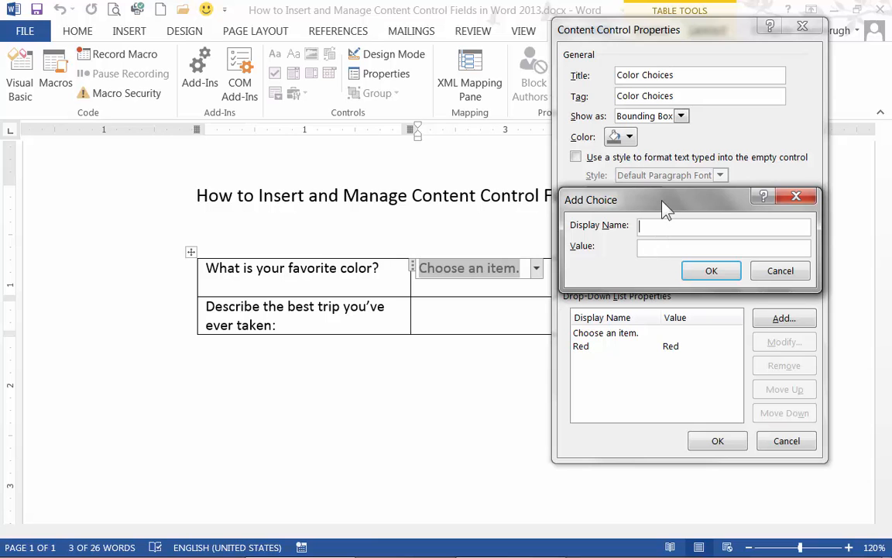
type("Blue")
left_click(725, 276)
left_click(784, 320)
type("Green")
left_click(711, 270)
Add Yellow, Orange and Purple to the drop-down choices and apply the content control properties.
left_click(784, 319)
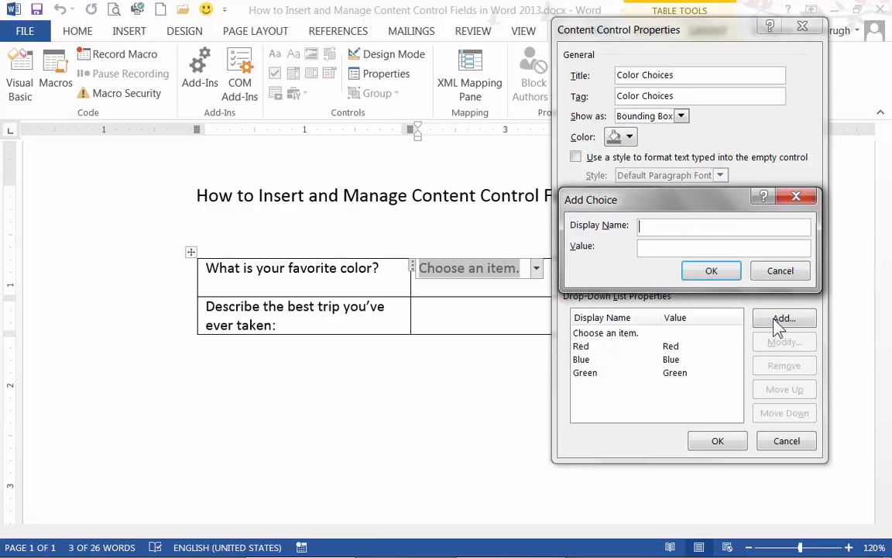
type("Yellow")
left_click(711, 270)
left_click(770, 321)
type("Orange")
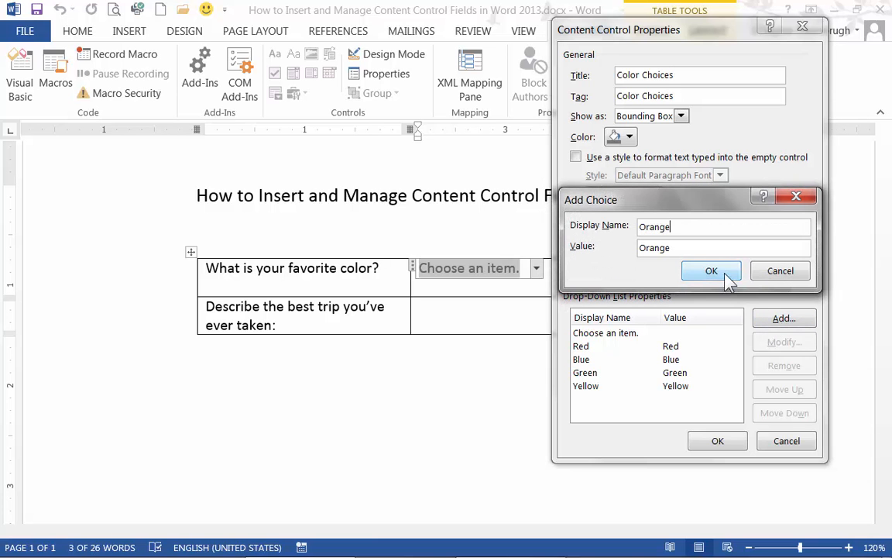
left_click(711, 270)
left_click(793, 325)
type("Purple")
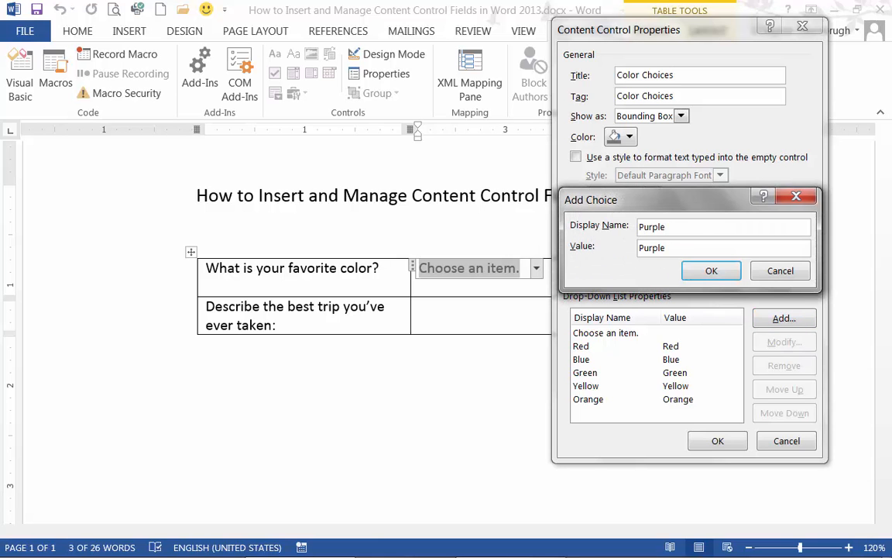
left_click(711, 271)
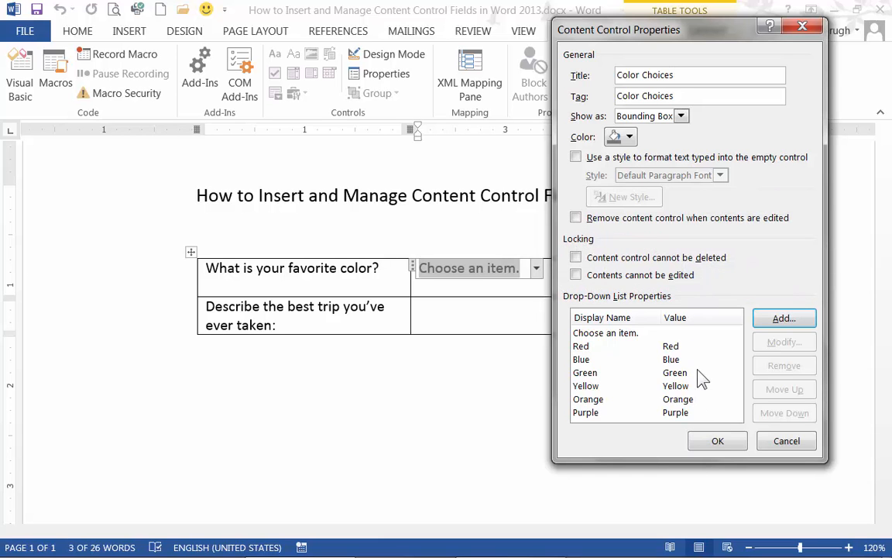
left_click(717, 441)
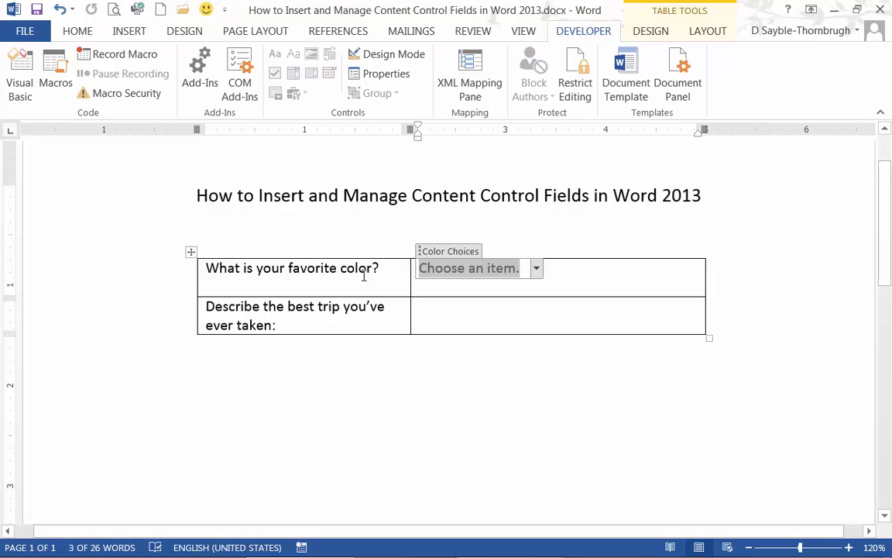
Test the Color Choices drop-down by selecting Yellow as the favorite color.
left_click(241, 282)
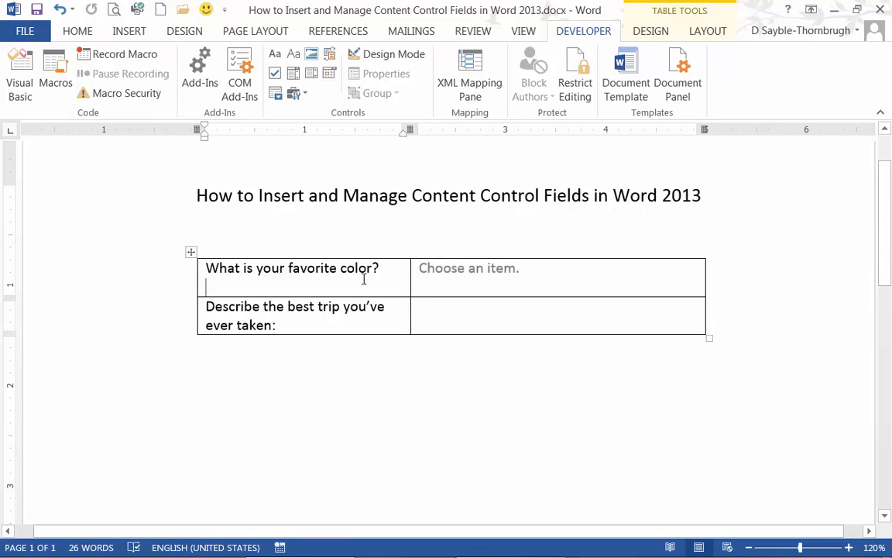
left_click(478, 276)
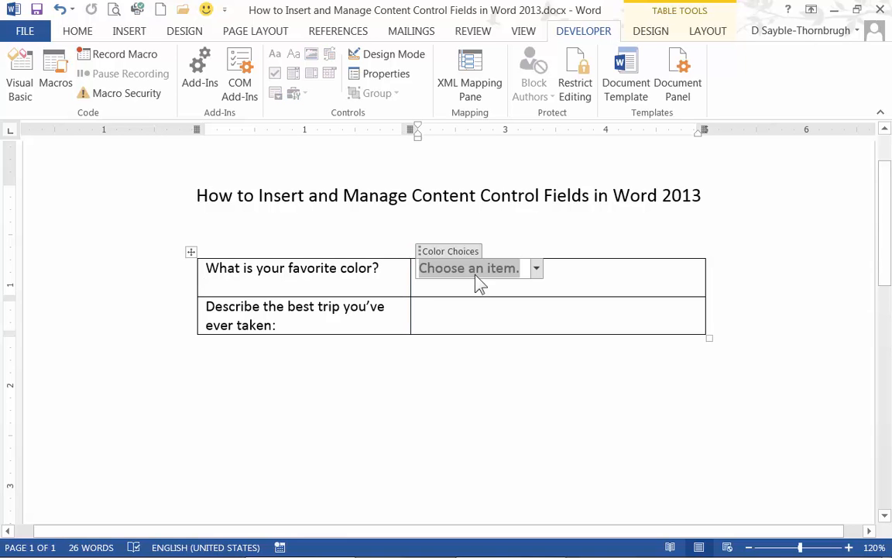
left_click(539, 273)
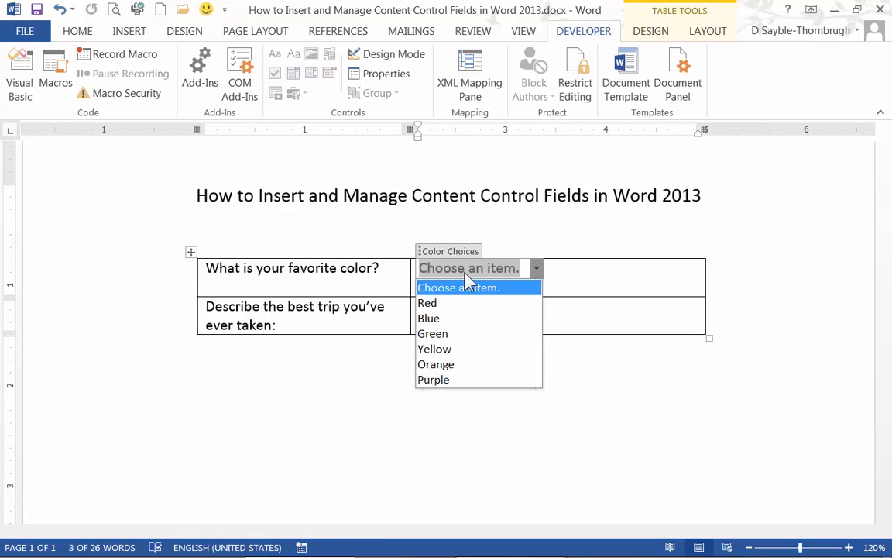
left_click(425, 350)
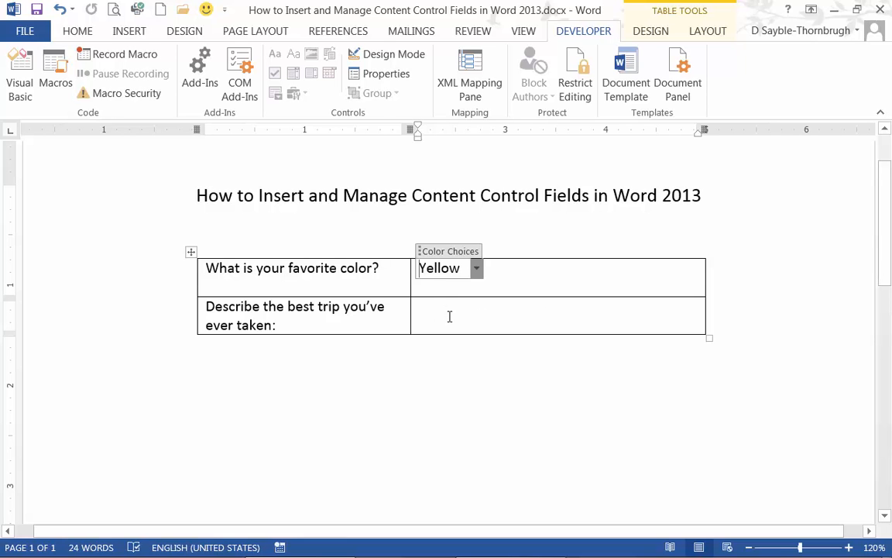
left_click(493, 319)
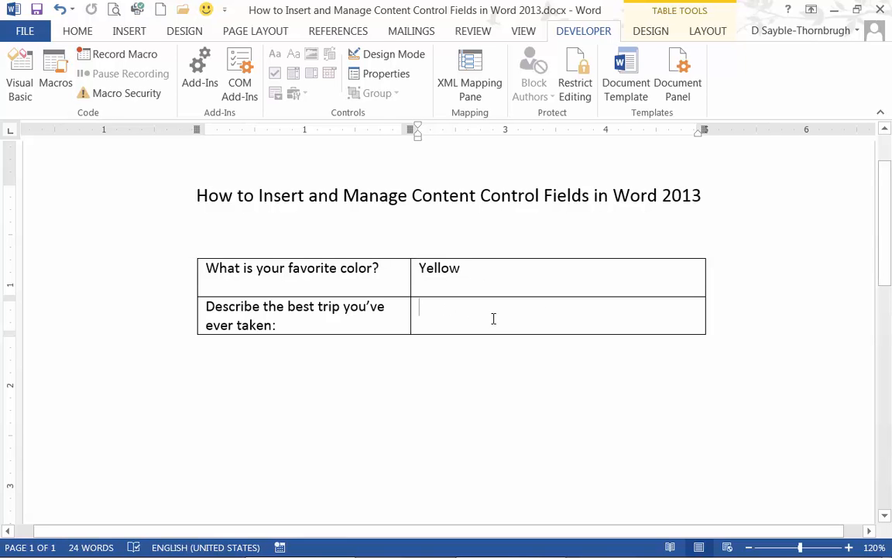
Change the favorite color selection in the drop-down to Blue.
left_click(448, 267)
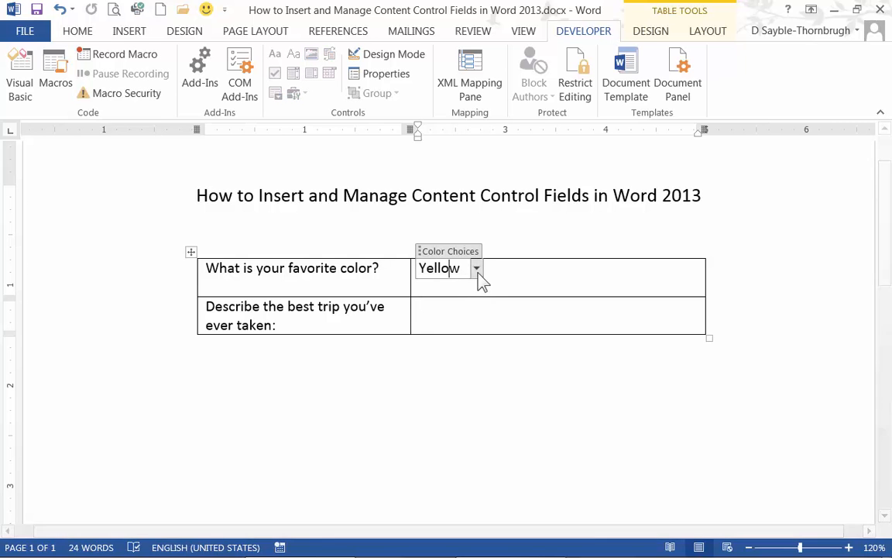
left_click(477, 271)
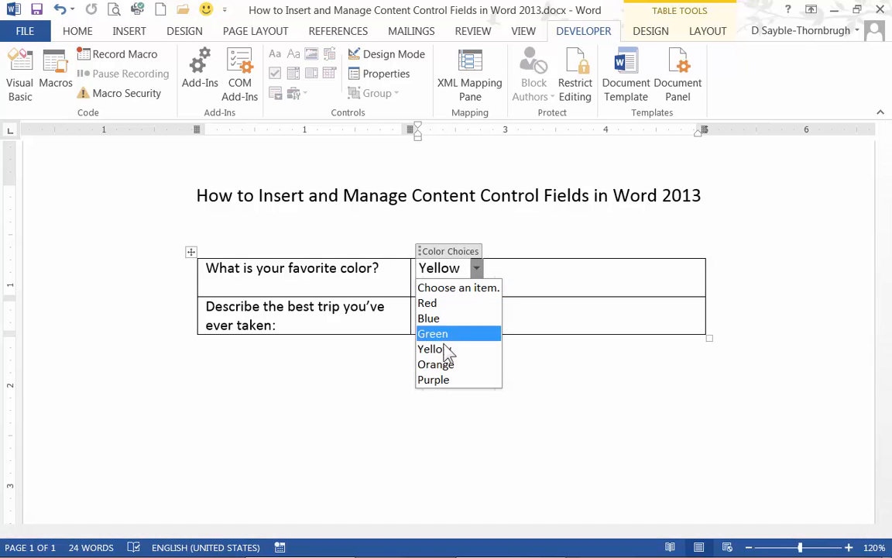
left_click(438, 320)
left_click(484, 318)
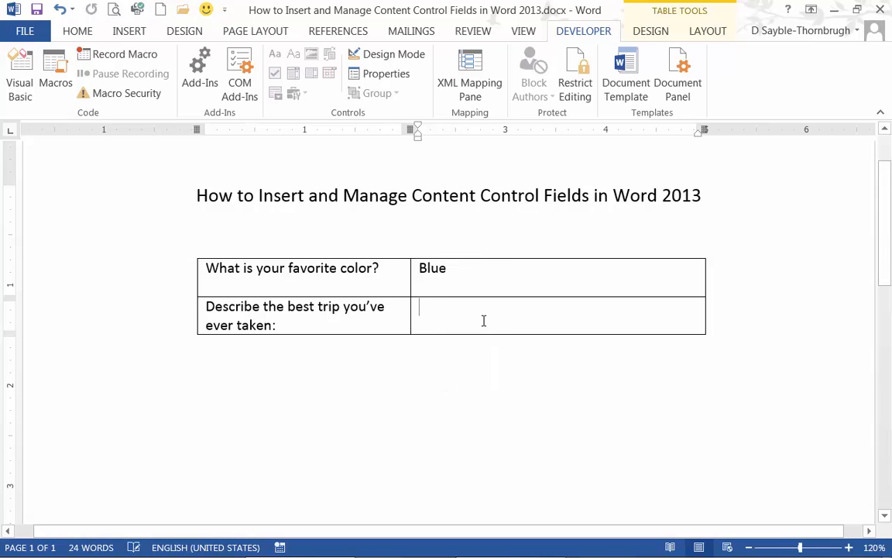
Review the list of colors in the Color Choices drop-down without changing the selection.
left_click(425, 267)
left_click(464, 268)
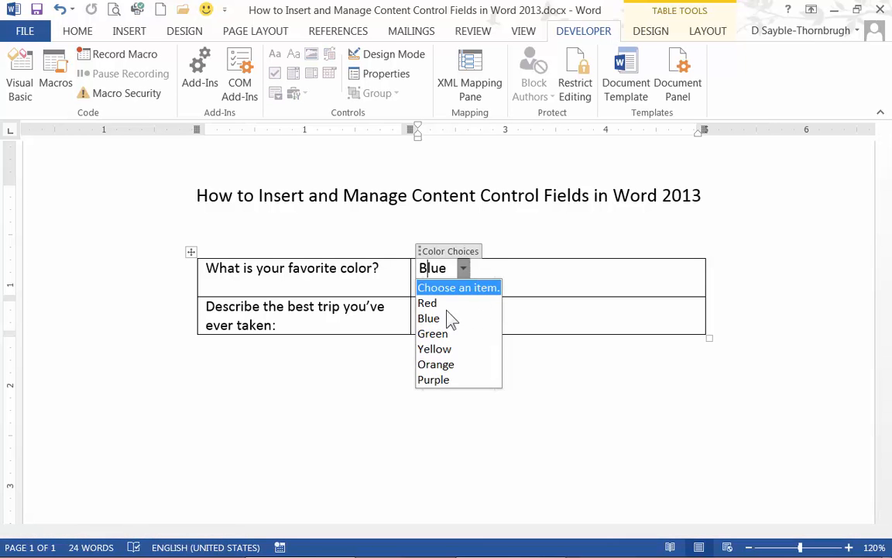
left_click(512, 295)
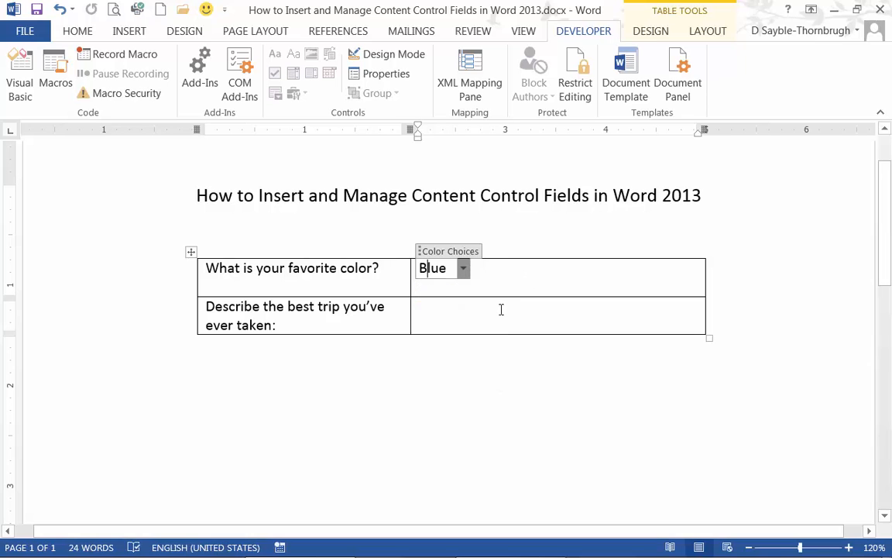
Insert a rich text content control beside the best trip question, using "Type Description Here" as its title and tag.
left_click(494, 312)
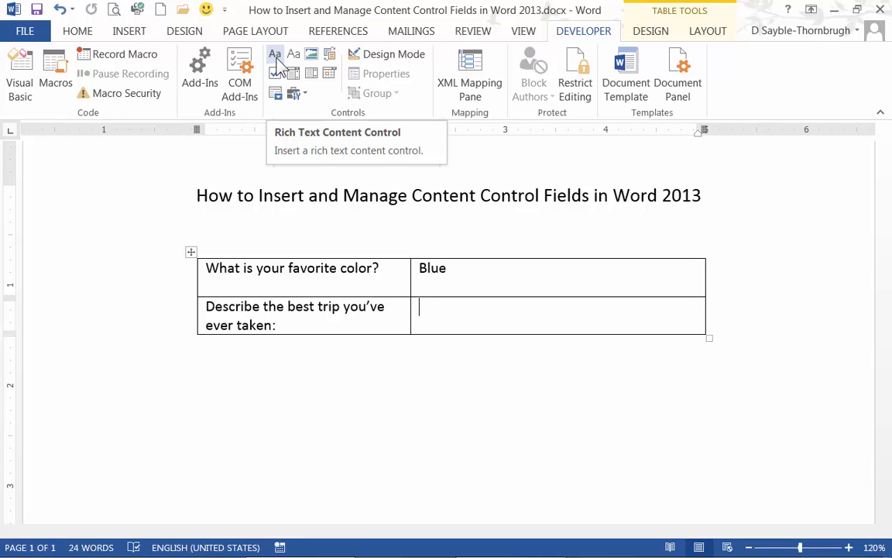
left_click(276, 56)
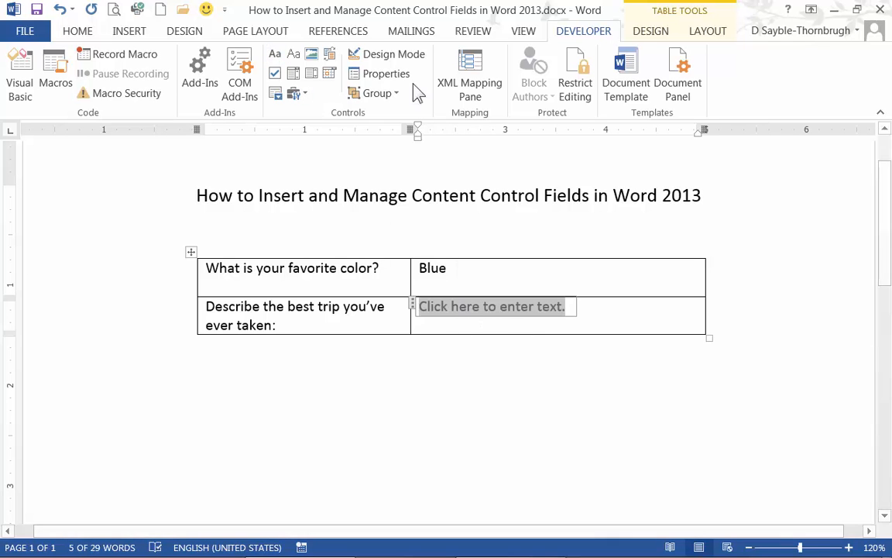
left_click(378, 74)
left_click_drag(648, 43, 685, 66)
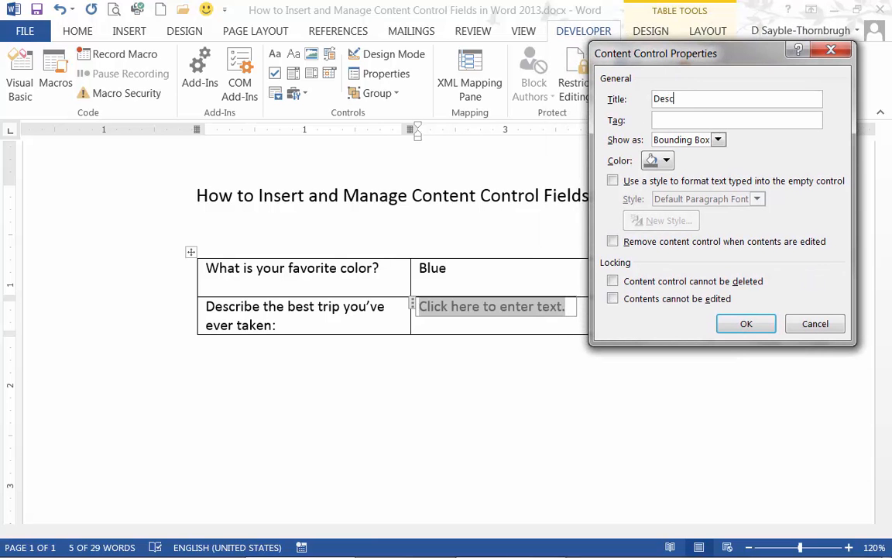
key("BackSpace")
key("BackSpace")
type("Type Description Here")
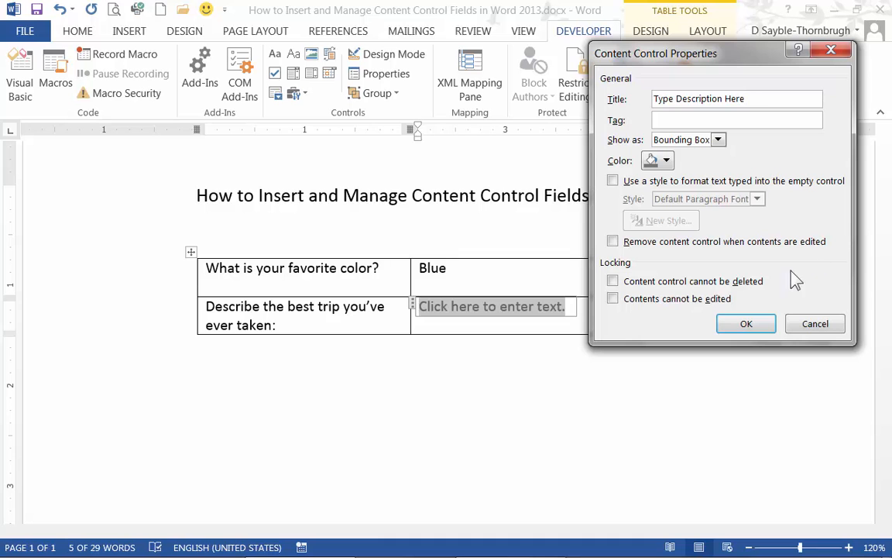
left_click(762, 120)
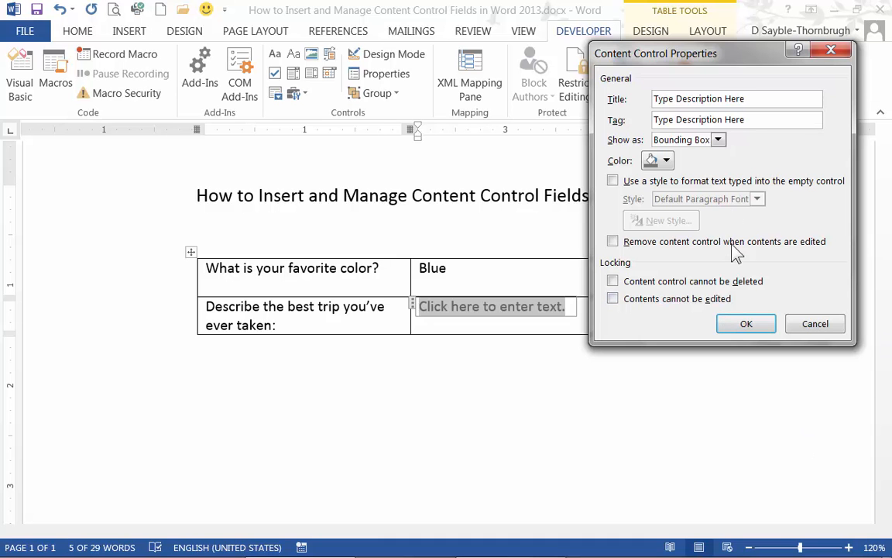
Try using the Default Paragraph Font style for text typed into the empty control.
left_click(613, 182)
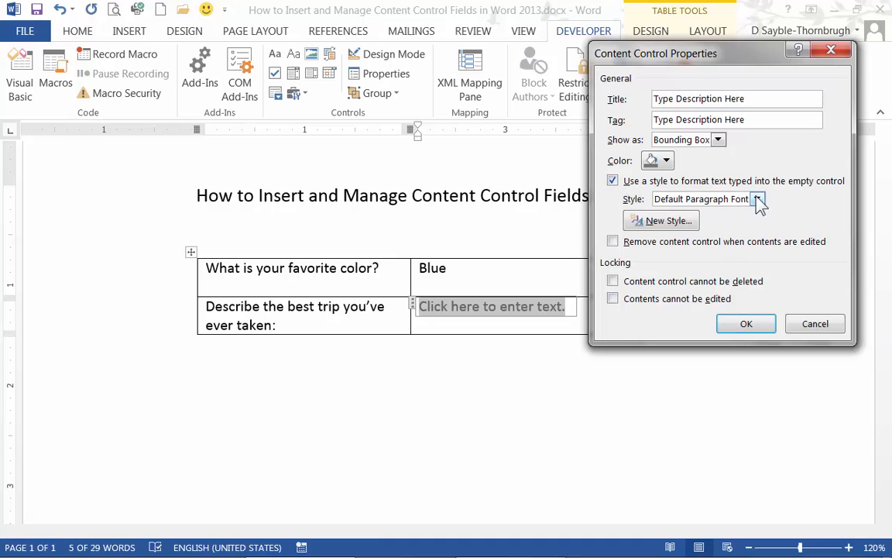
left_click(756, 199)
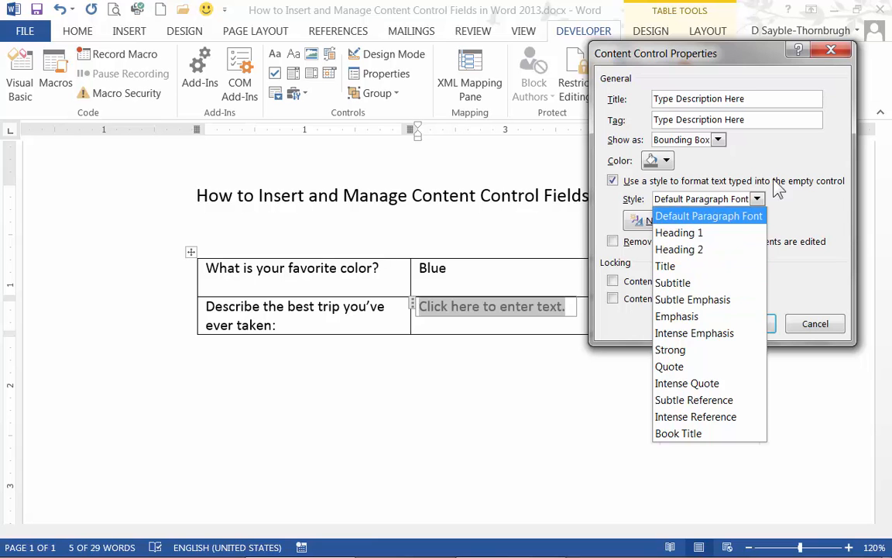
left_click(701, 217)
left_click(613, 181)
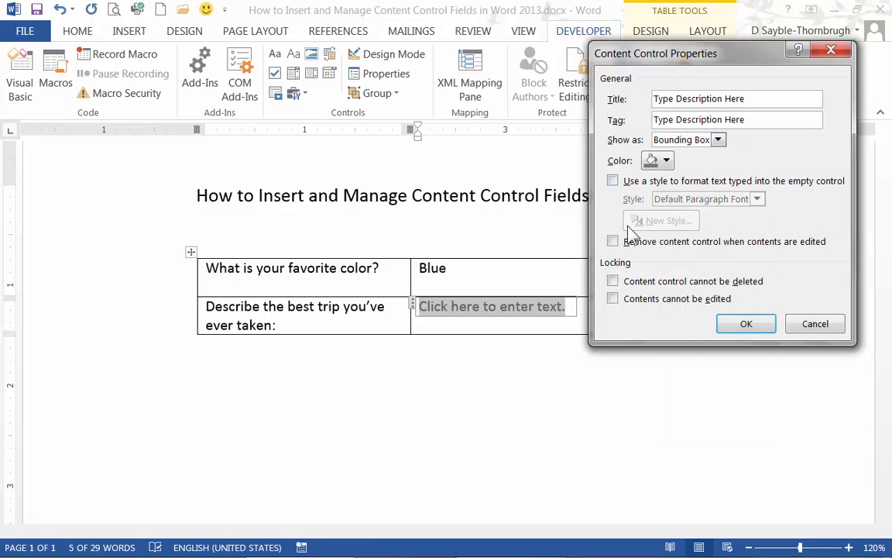
Apply the control properties and fill in the trip description with "My favorite trip was to Big Sur in northern California.".
left_click(750, 326)
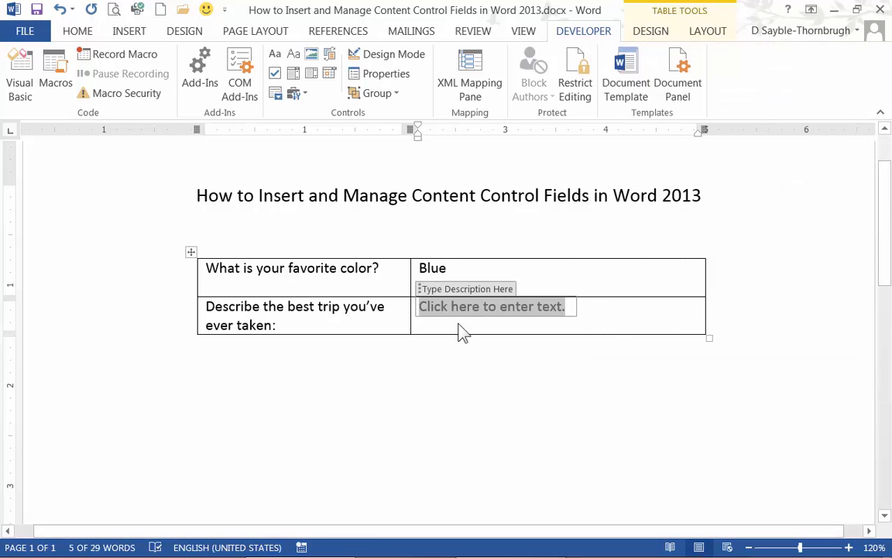
left_click(522, 406)
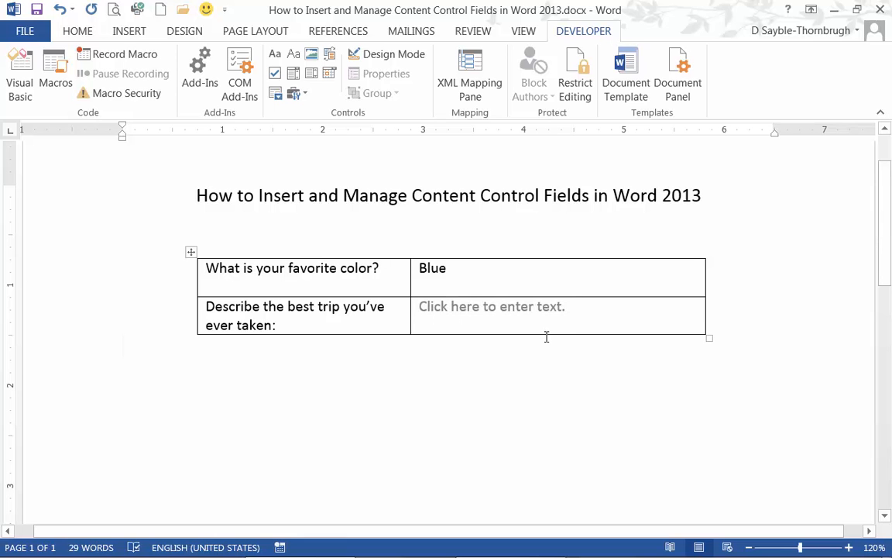
left_click(462, 308)
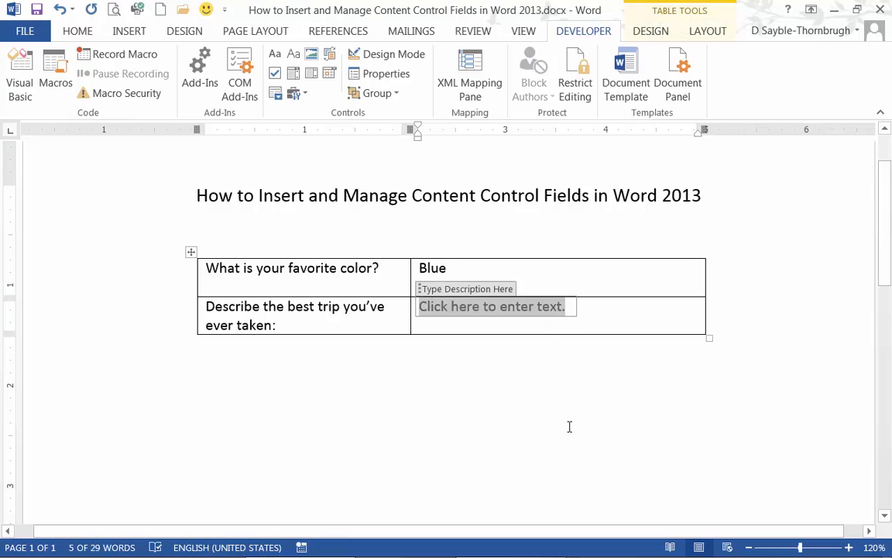
type("M")
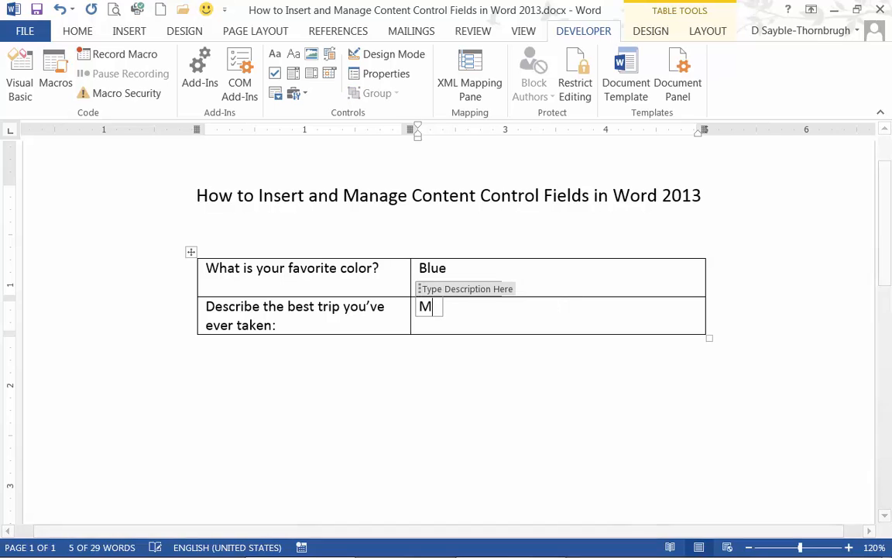
type("y favorit")
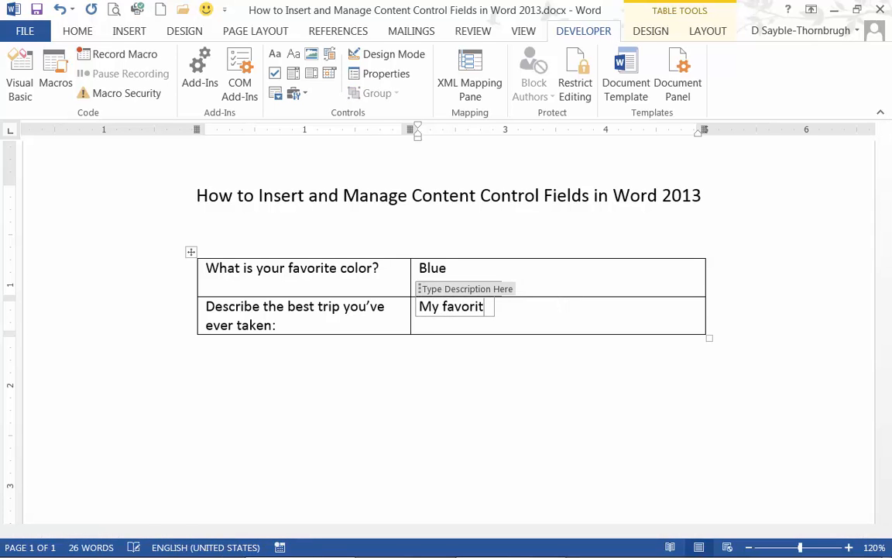
type("e trip was to Bu")
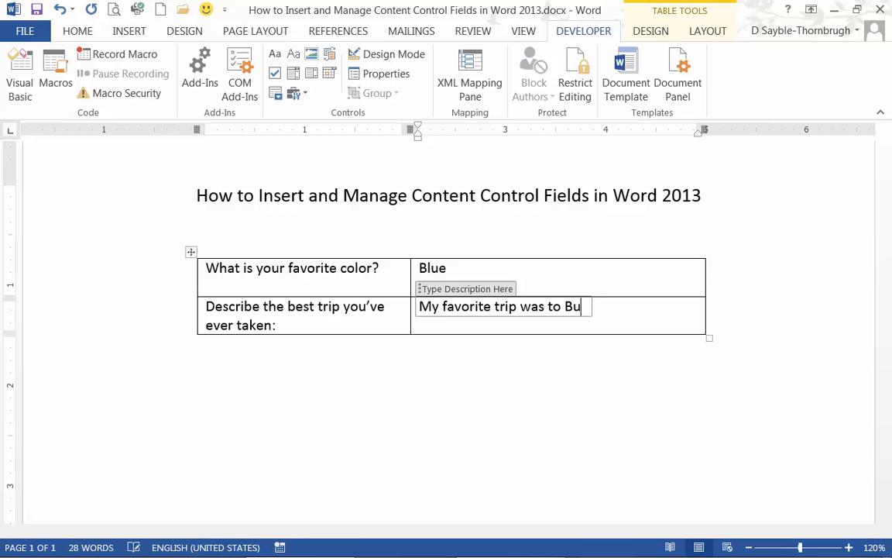
key("BackSpace")
type("ig Sur in northern ")
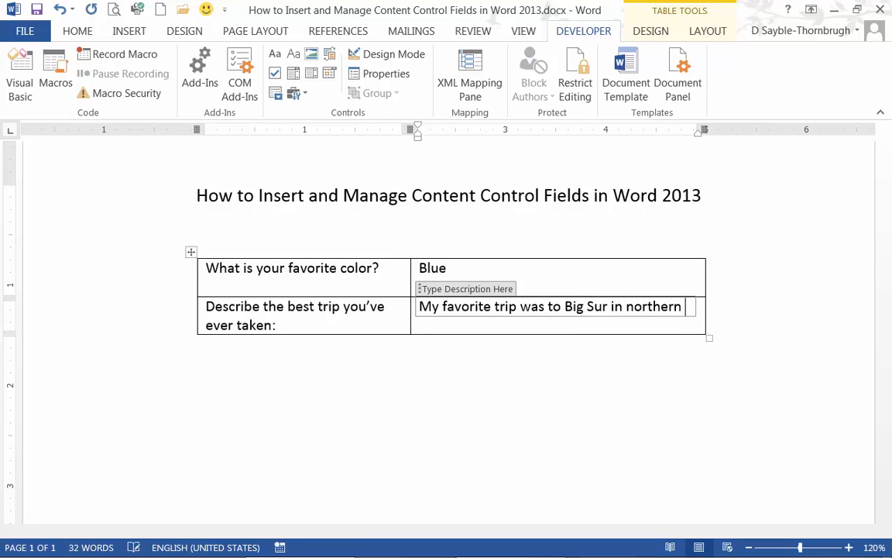
type("California.")
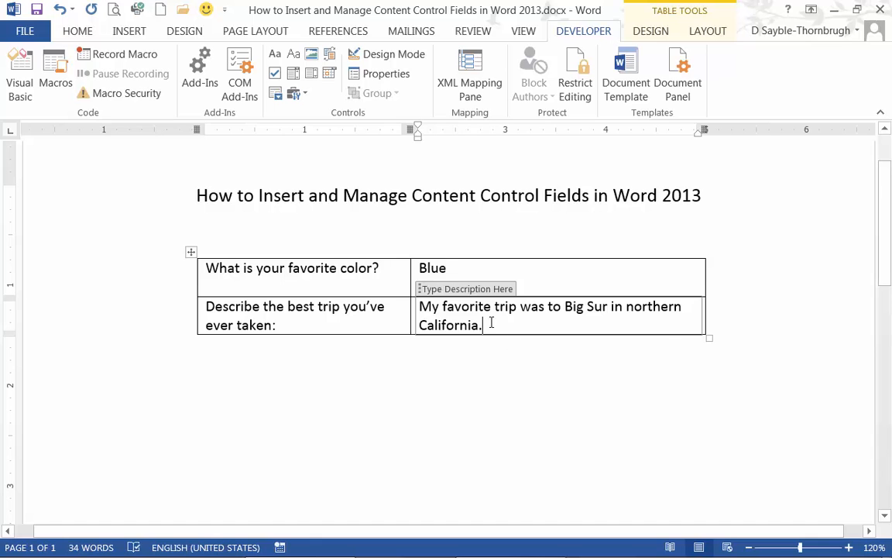
left_click(474, 380)
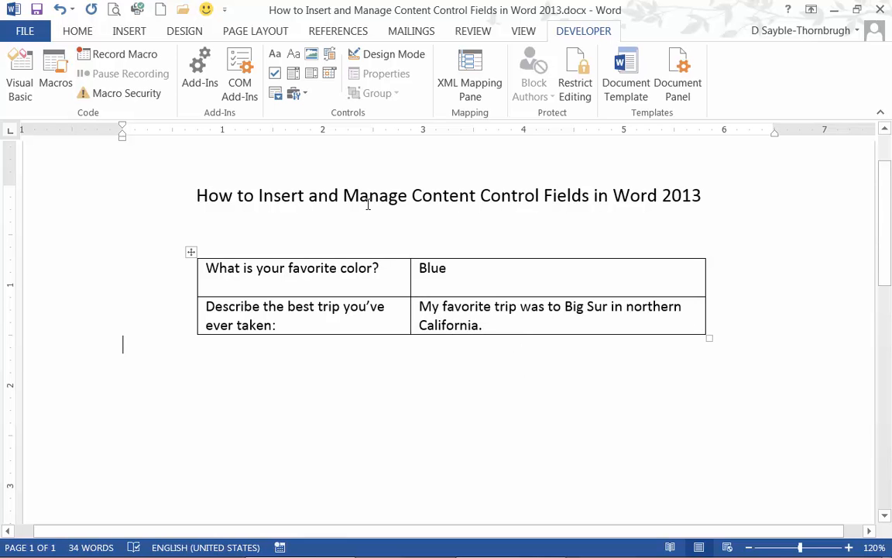
left_click(449, 277)
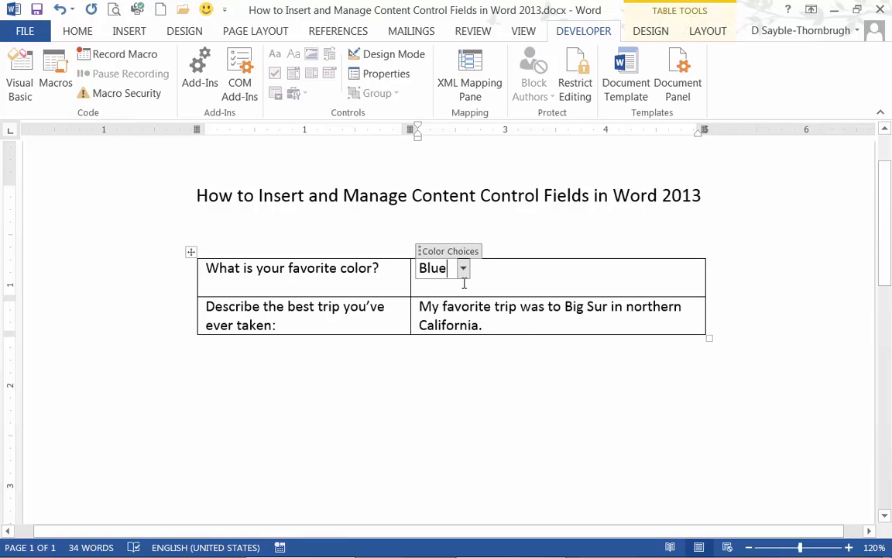
left_click(480, 377)
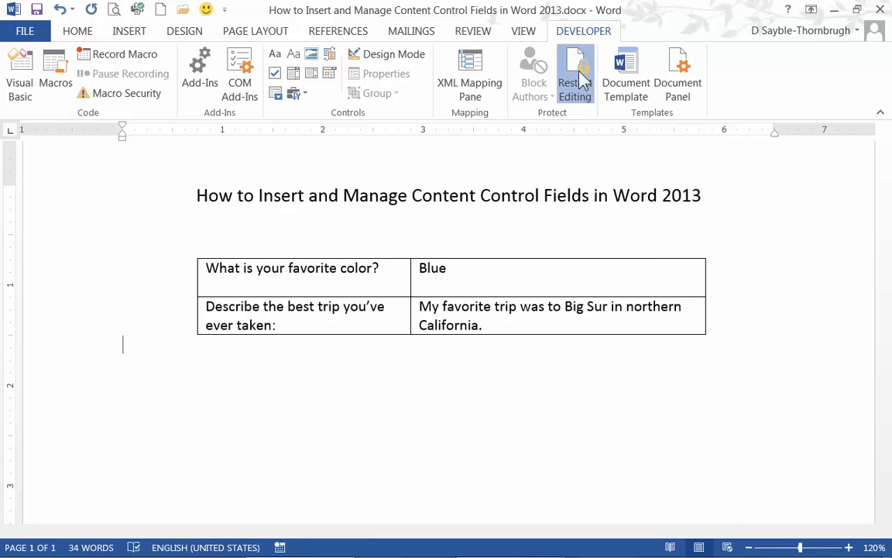
Turn on the editing restriction that allows only filling in forms, leaving formatting unrestricted.
left_click(581, 81)
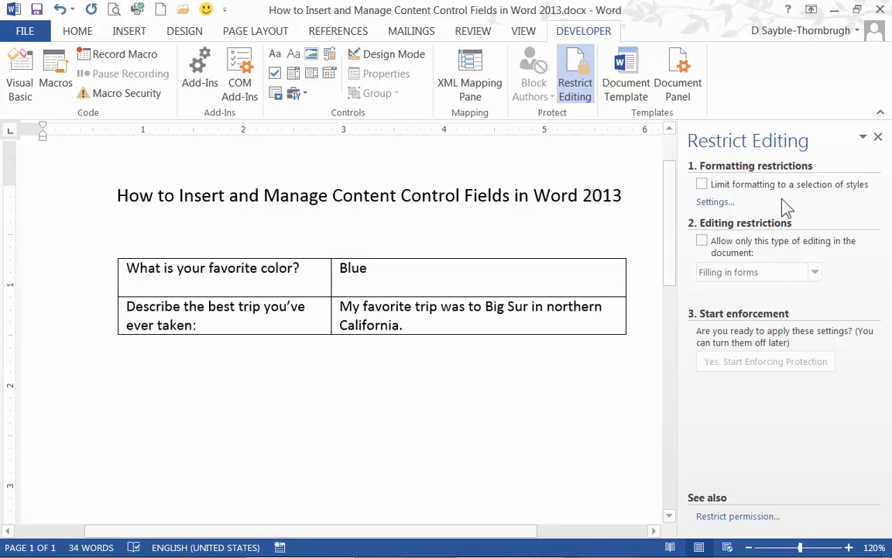
left_click(703, 186)
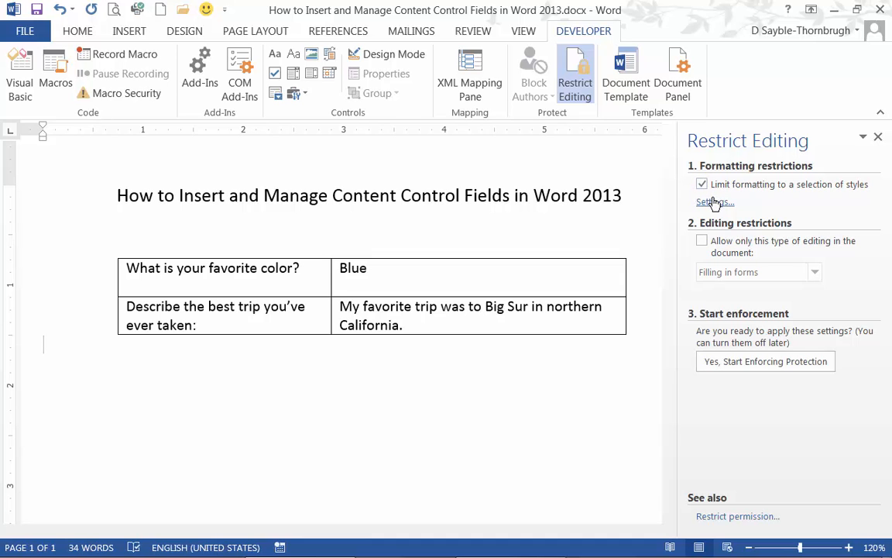
left_click(703, 186)
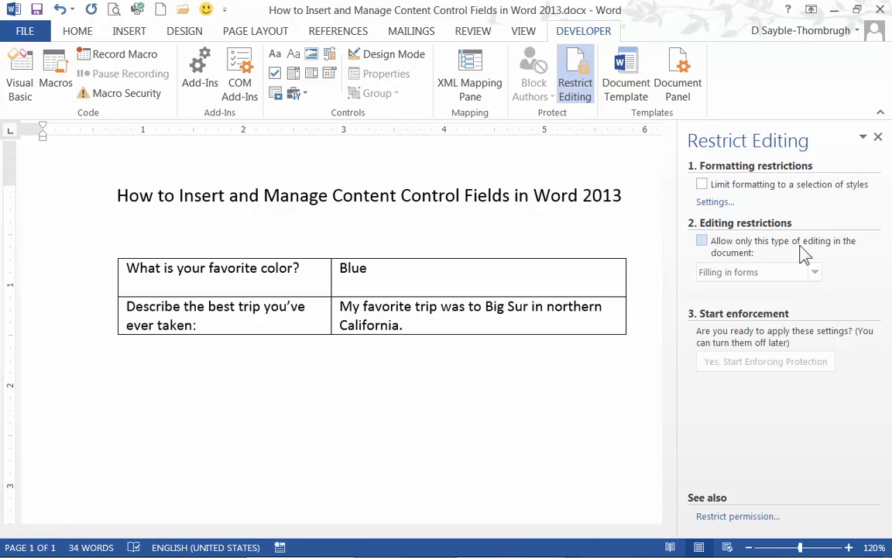
left_click(701, 241)
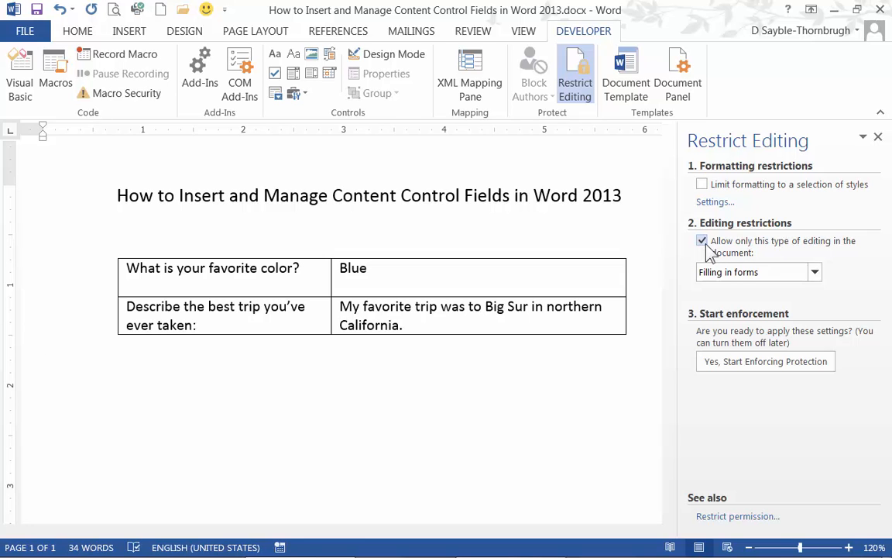
Try the No changes (Read only) editing restriction and return to Filling in forms.
left_click(815, 273)
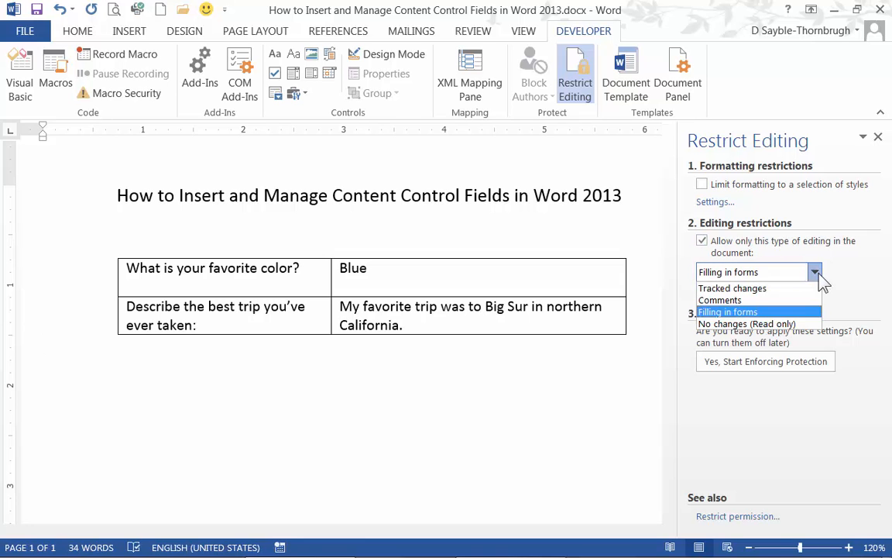
left_click(732, 324)
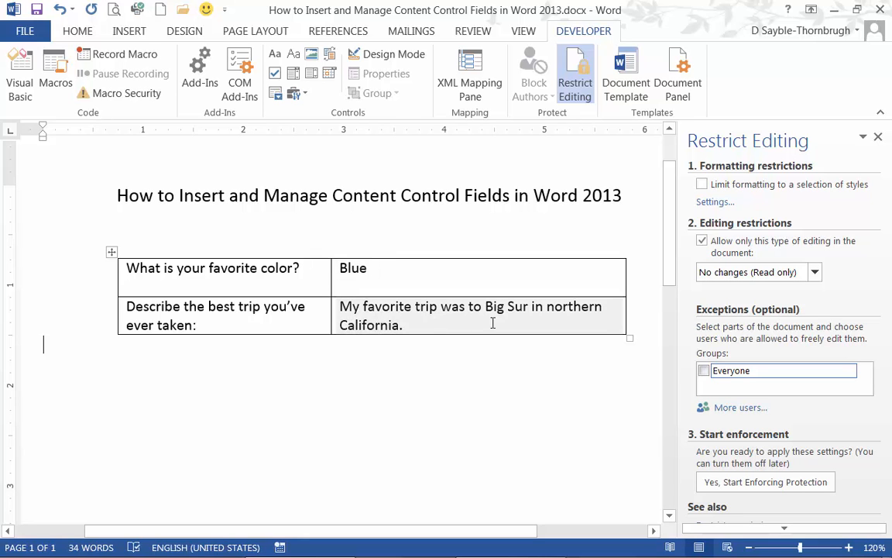
left_click(815, 274)
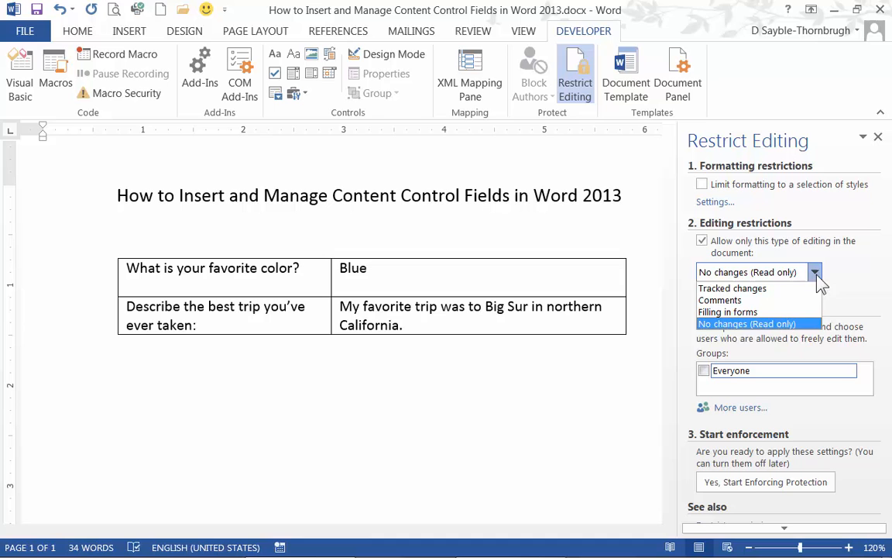
left_click(721, 312)
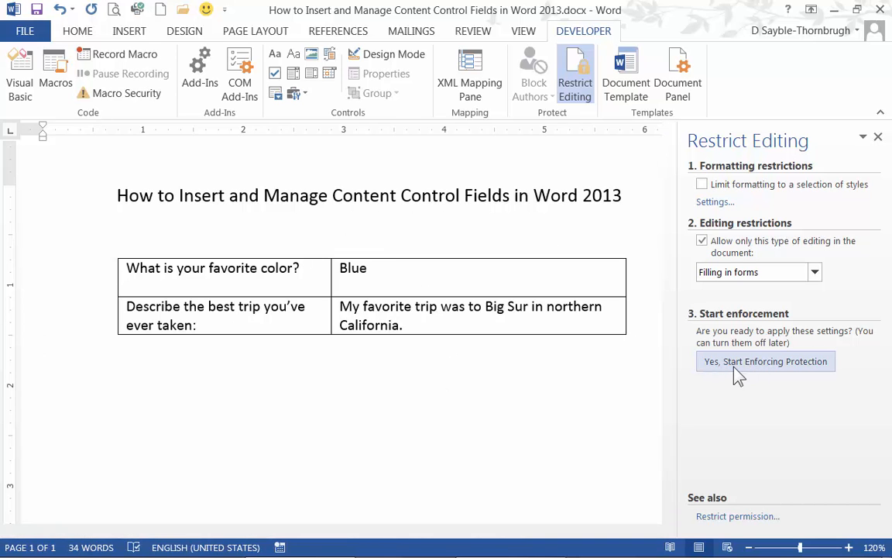
Start enforcing the form protection without a password and close the editing restrictions.
left_click(757, 375)
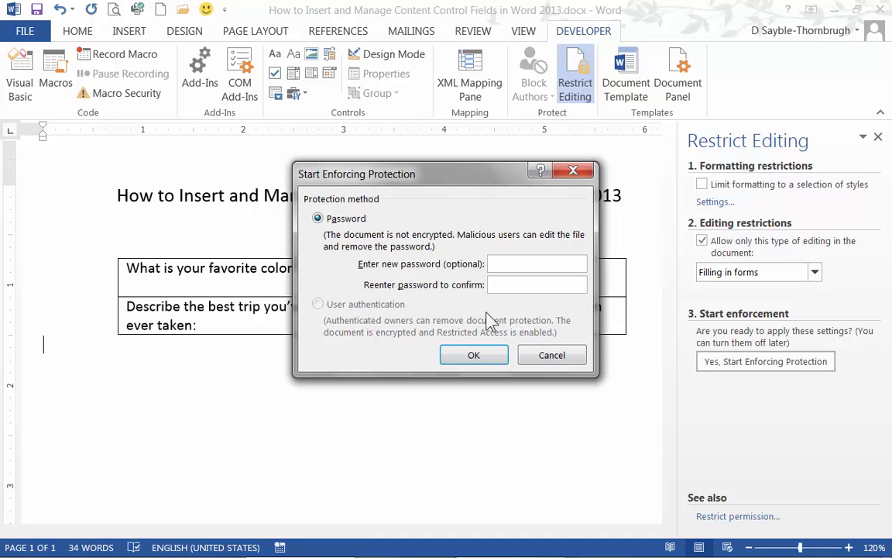
left_click(502, 264)
left_click_drag(481, 183, 239, 213)
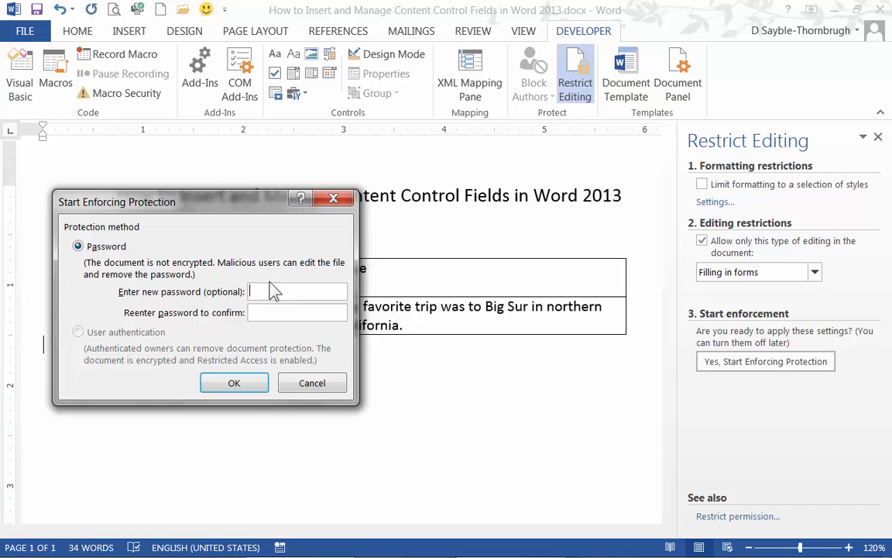
left_click(234, 383)
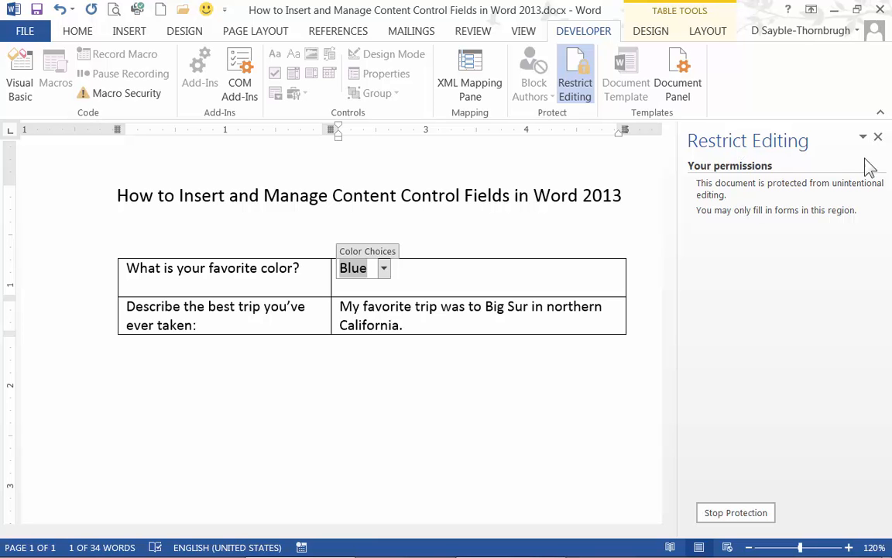
left_click(879, 136)
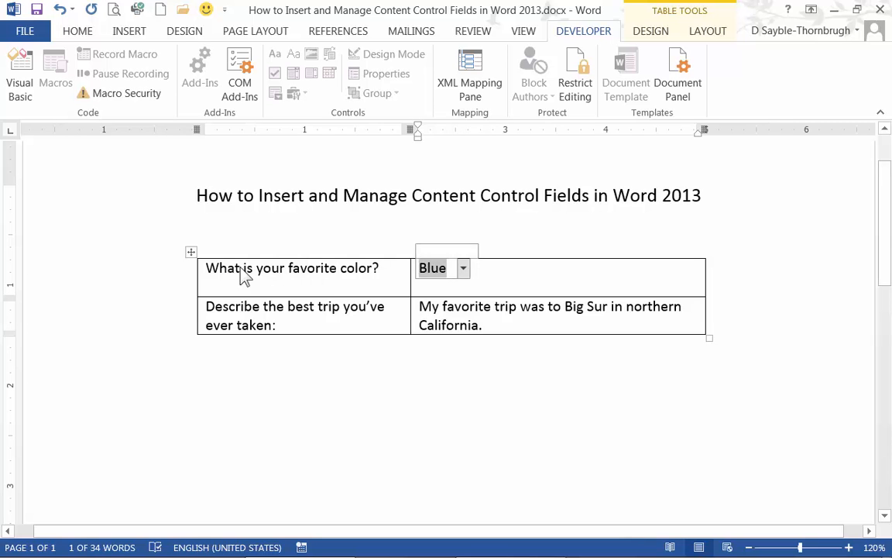
Check navigation in the protected form by moving to the trip description field and back to the color field.
key("Down")
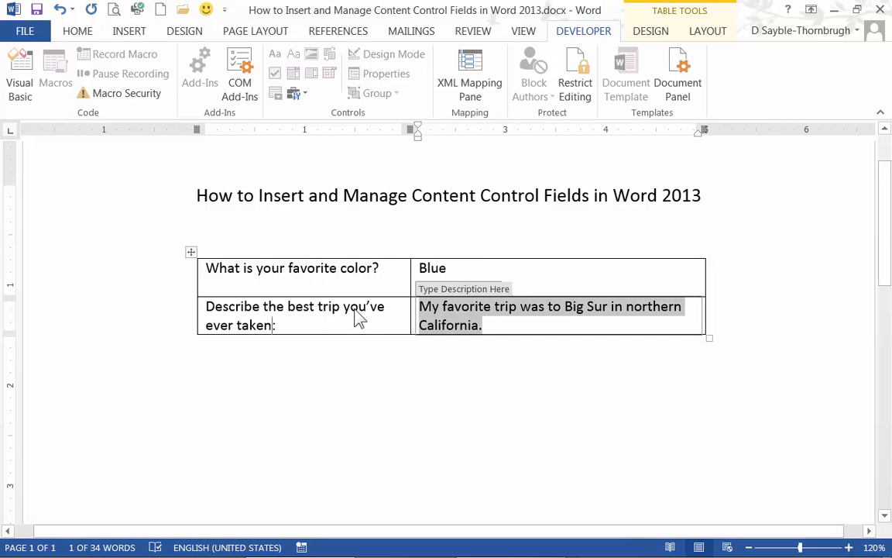
key("Up")
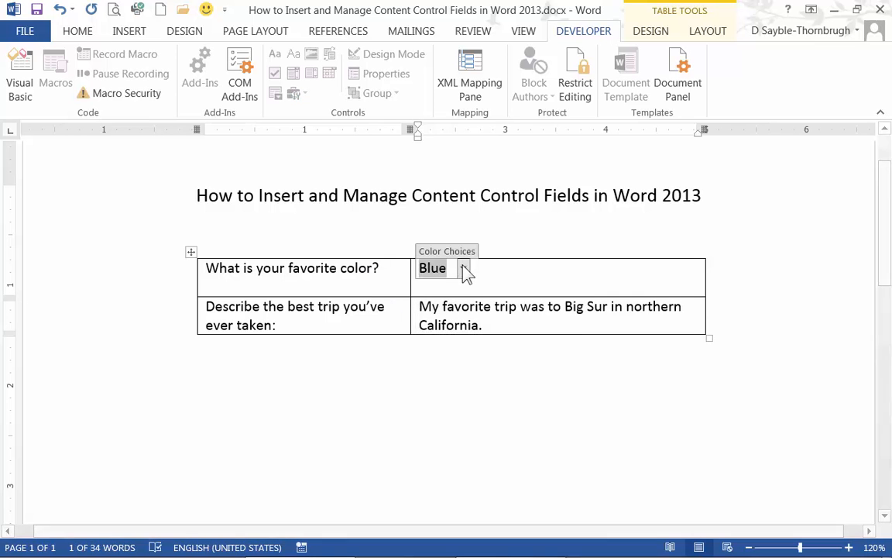
Choose Green as the favorite color and add "This was last summer." to the end of the trip description.
left_click(464, 268)
left_click(453, 334)
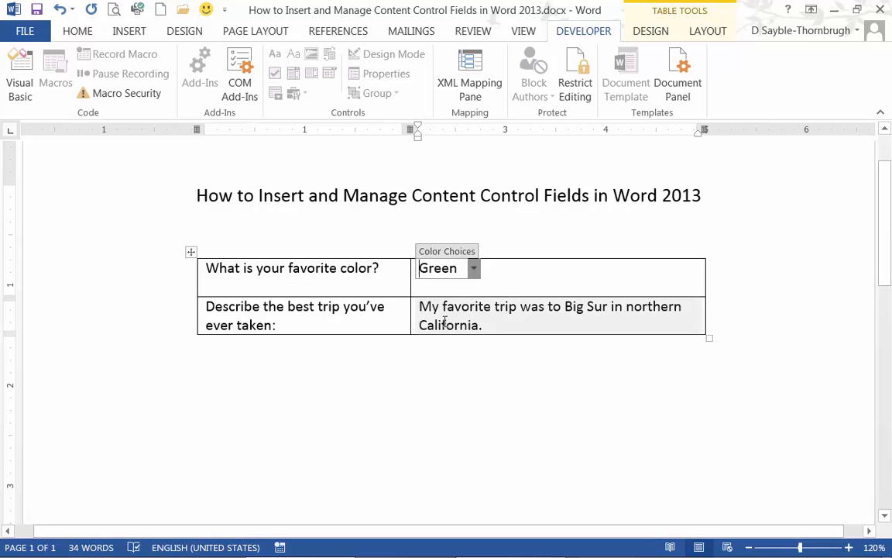
left_click(440, 307)
type("This was last summer.")
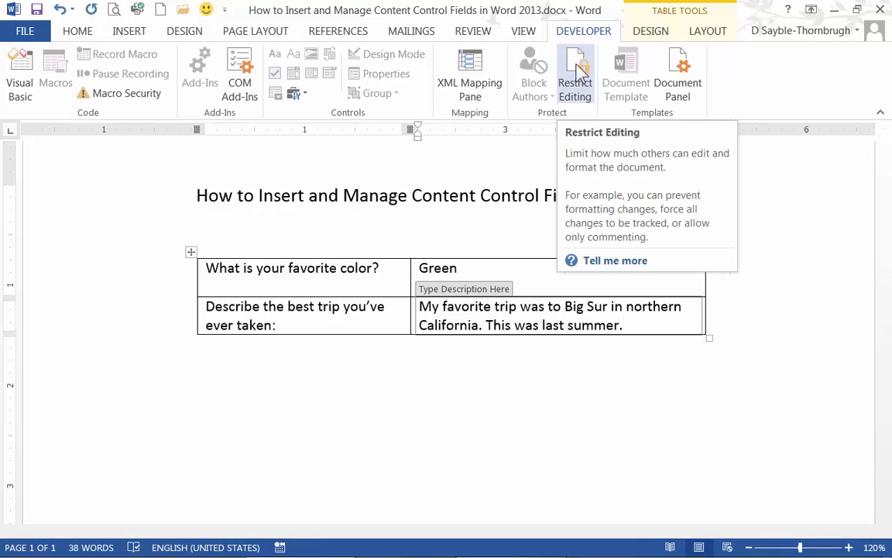
Stop the document protection and test selecting text in the question cells and the title.
left_click(576, 87)
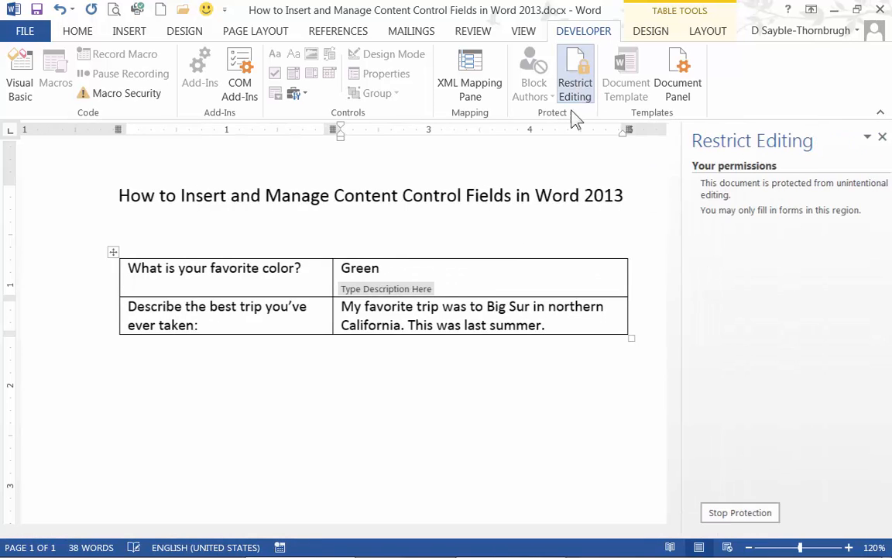
left_click(725, 518)
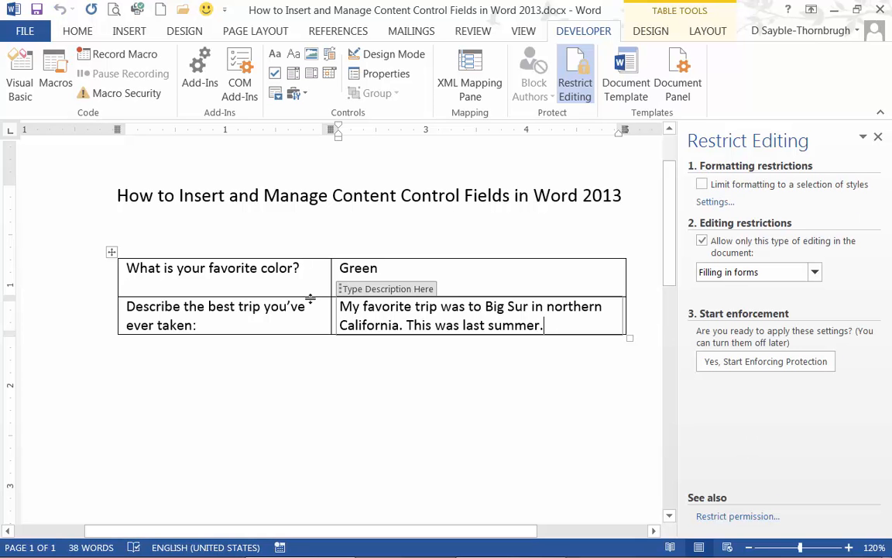
double_click(220, 307)
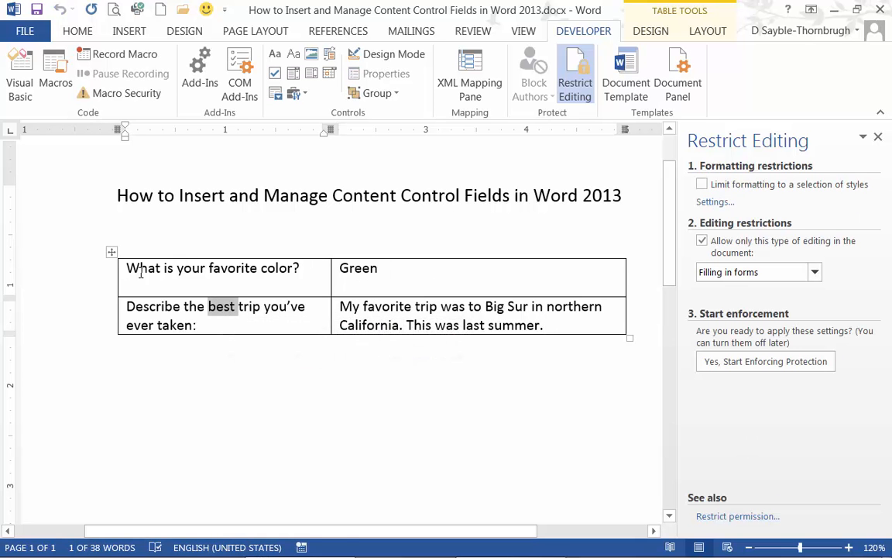
left_click_drag(141, 272, 333, 232)
left_click_drag(263, 196, 507, 232)
left_click(388, 380)
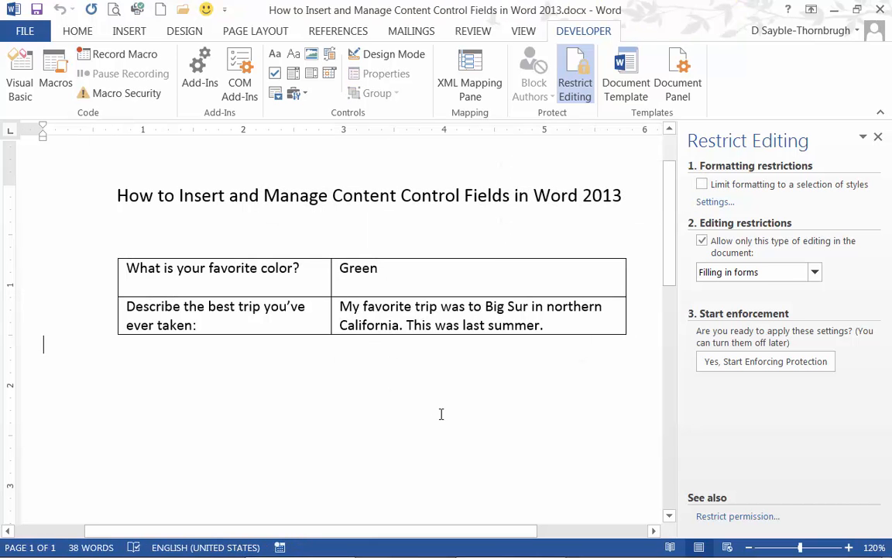